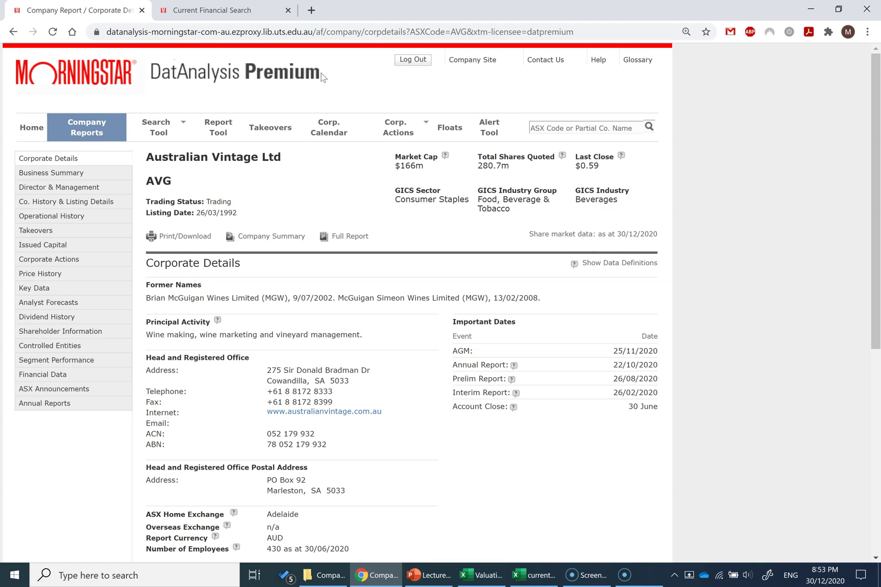
Switch from Chrome to the currentresults workbook in Excel.
left_click(228, 6)
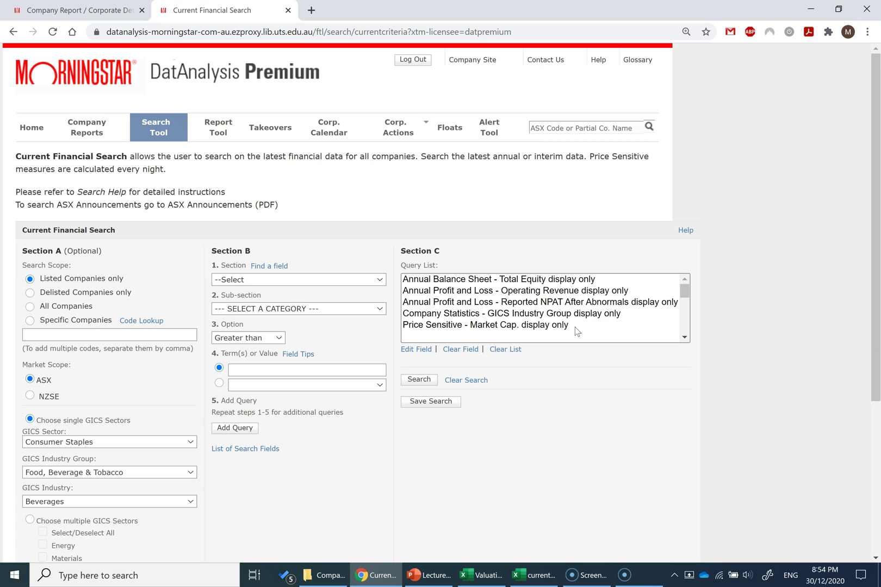
left_click(550, 583)
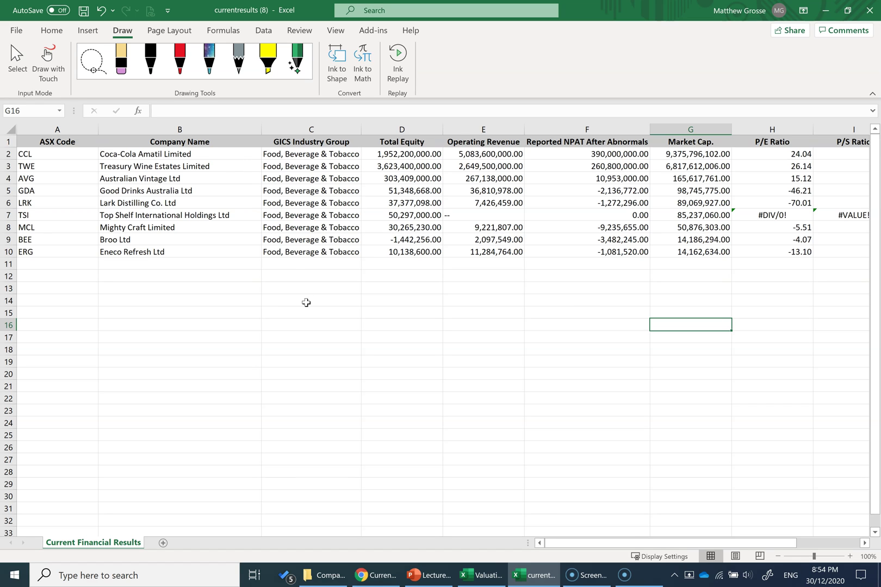
left_click_drag(64, 153, 56, 250)
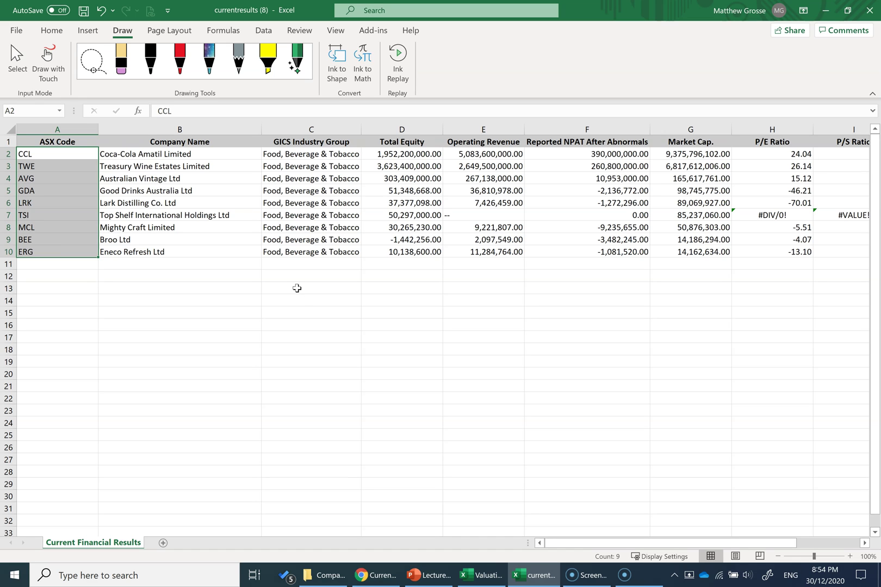
left_click(249, 286)
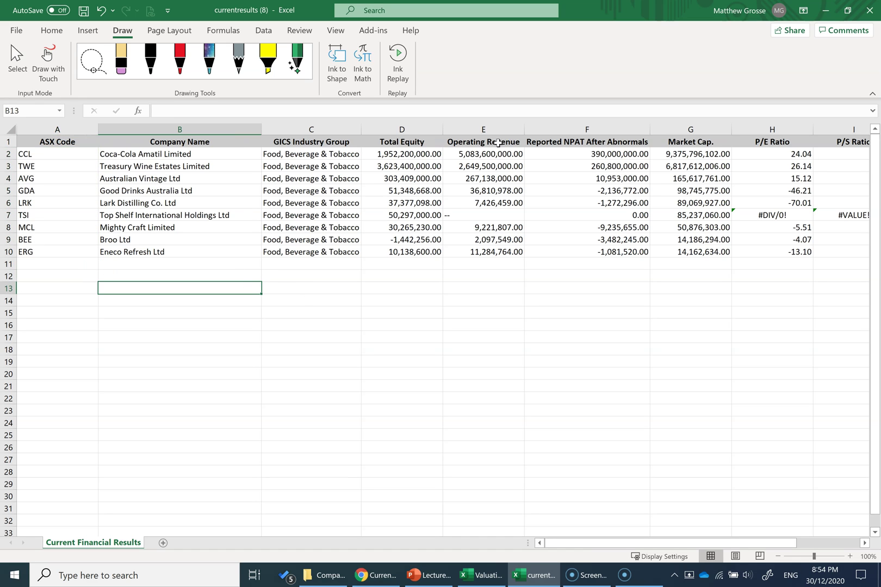
left_click(194, 154)
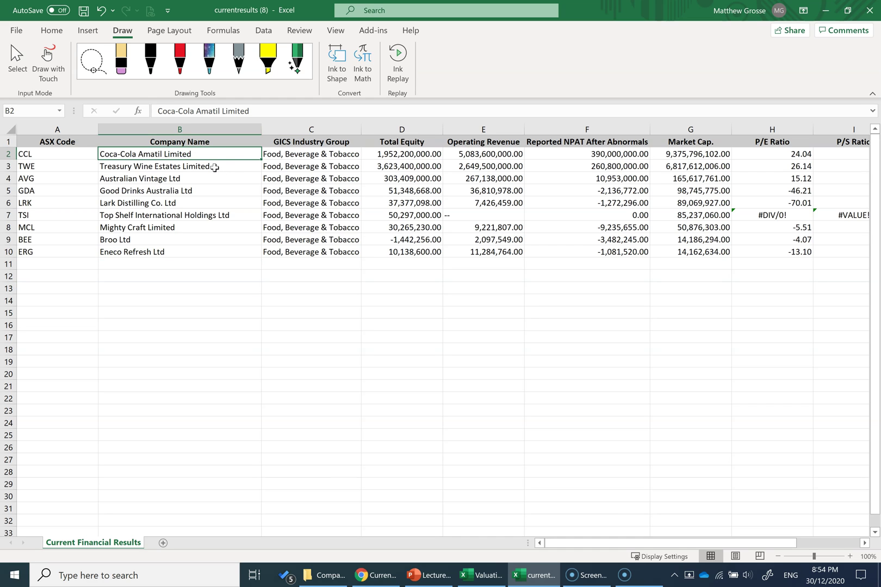
left_click(215, 167)
left_click(163, 179)
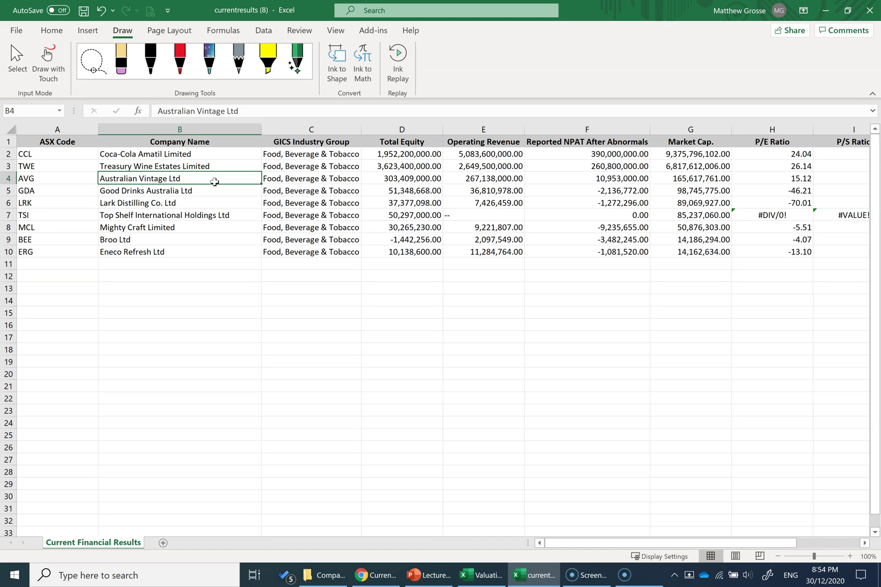
left_click(416, 142)
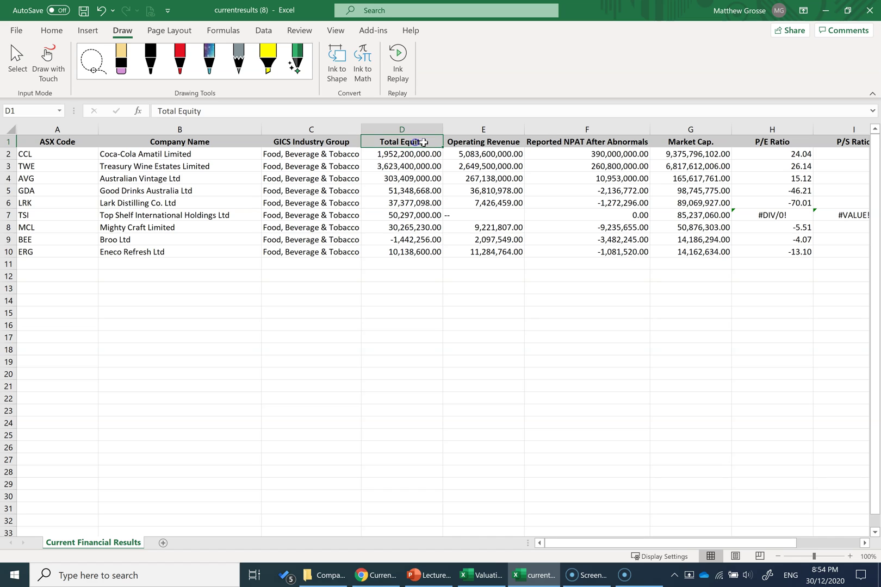
left_click(458, 143)
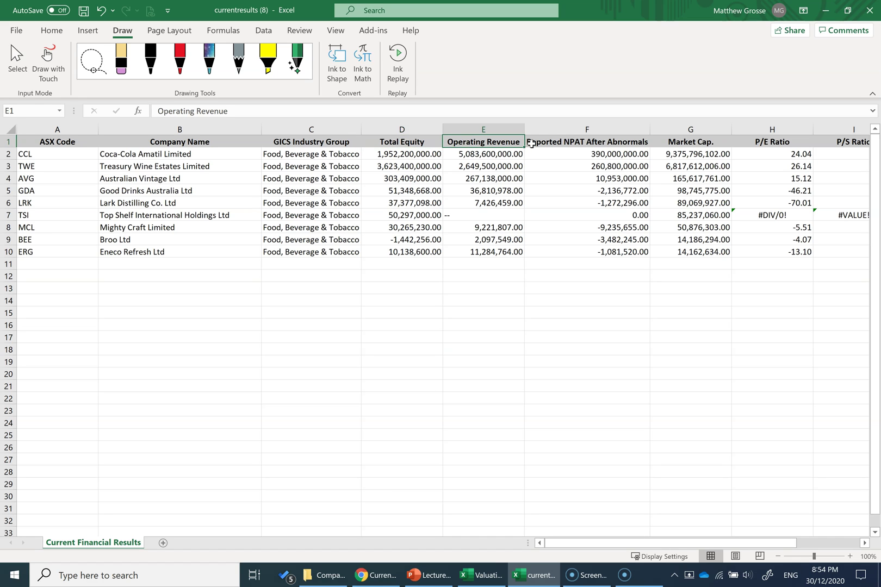
left_click(555, 143)
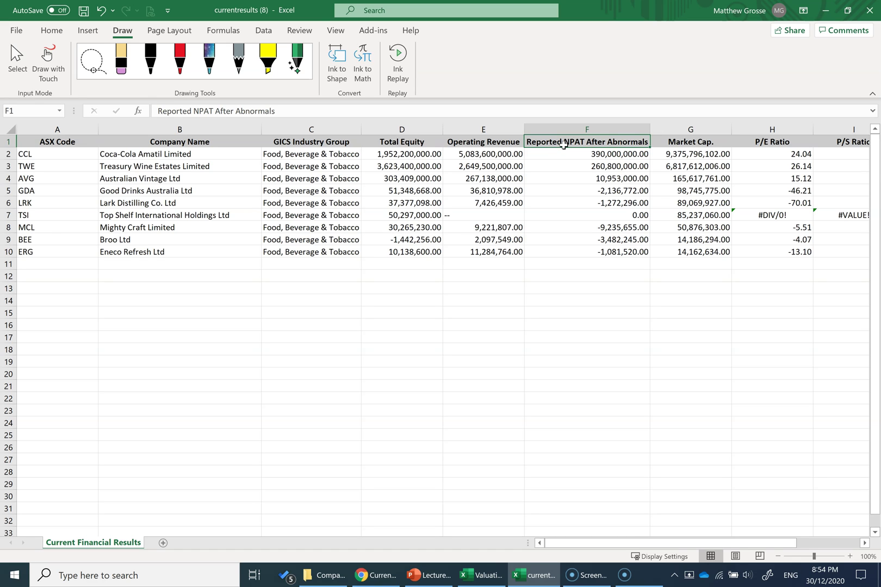
left_click(665, 143)
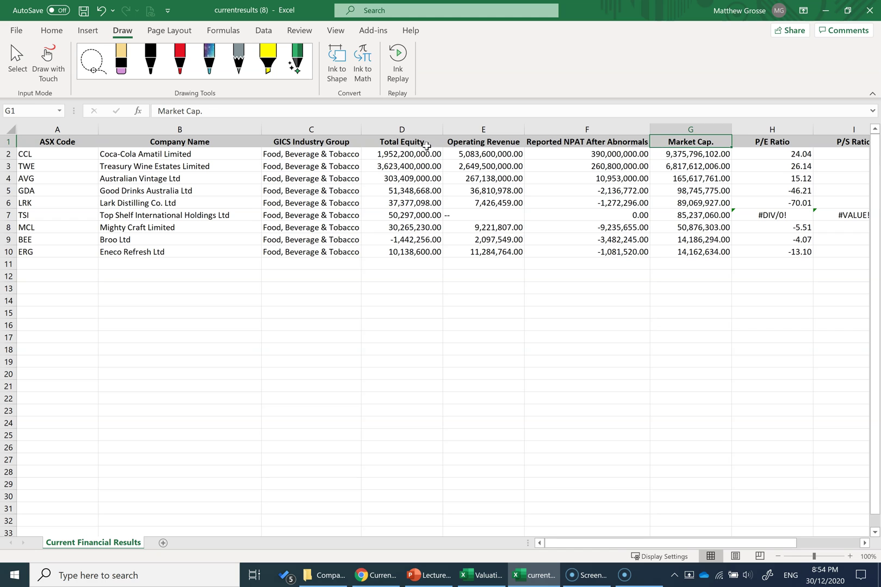
left_click_drag(421, 141, 615, 251)
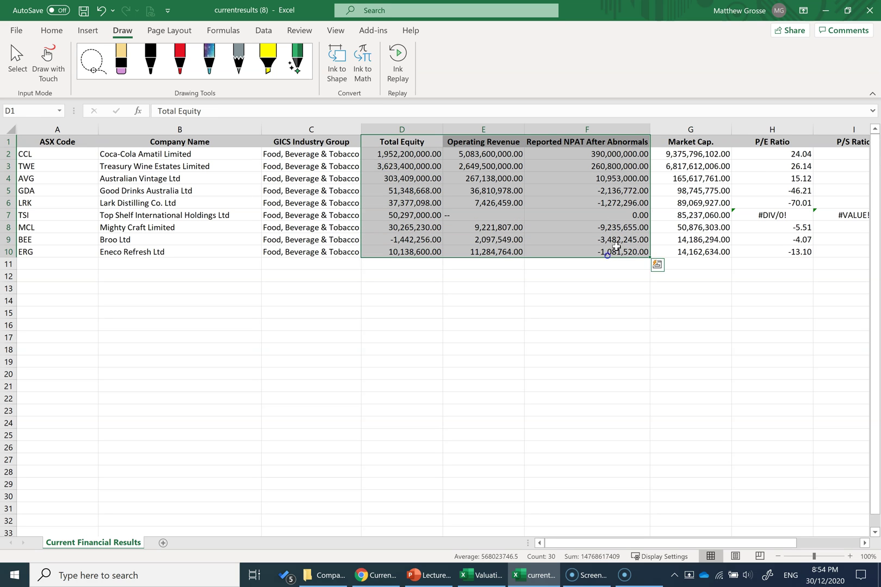
left_click_drag(701, 144, 704, 251)
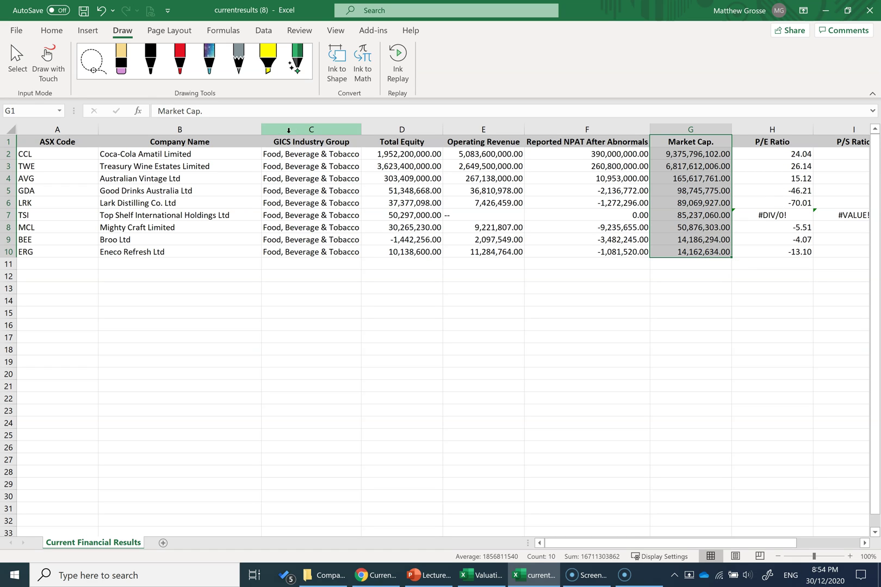
Clear the ratio values in H2:J10, keeping the P/E, P/S and P/B headers.
left_click(864, 542)
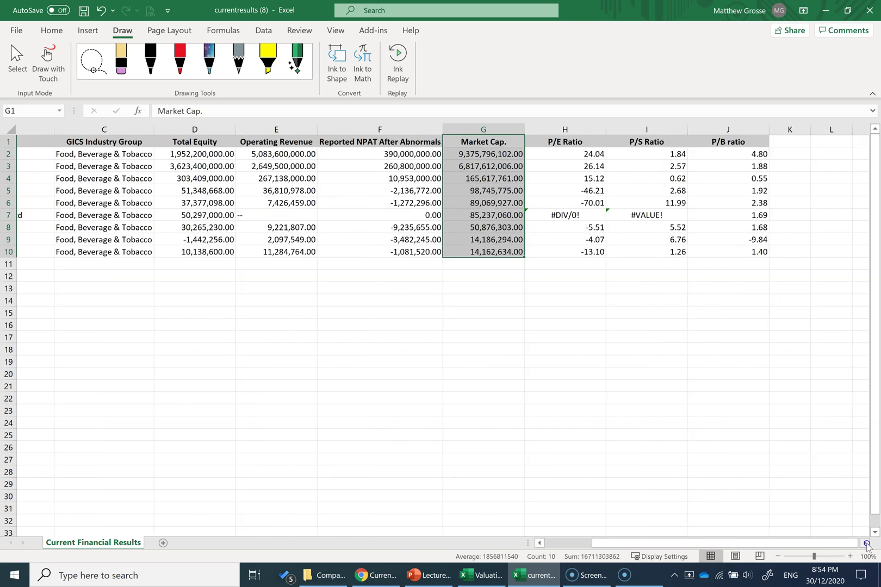
left_click_drag(445, 153, 624, 252)
key("Delete")
left_click(422, 142)
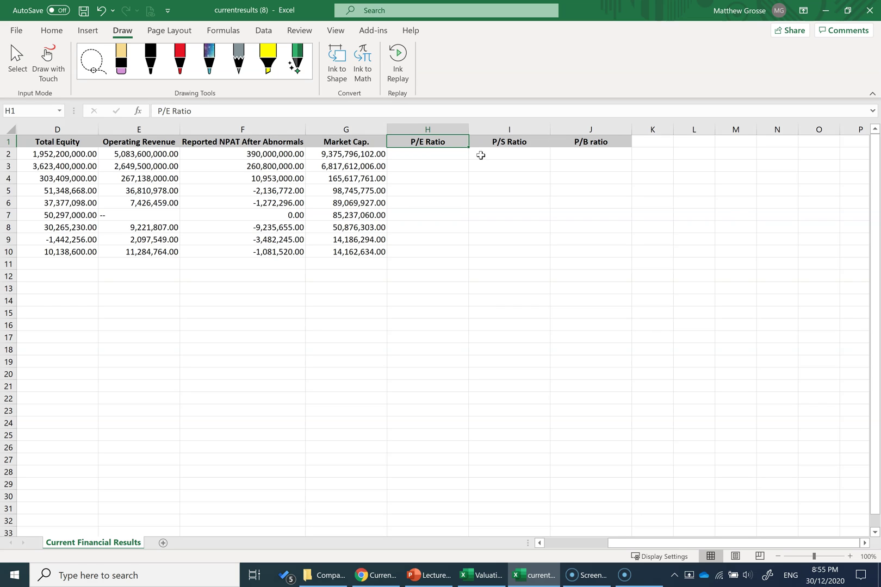
left_click(456, 155)
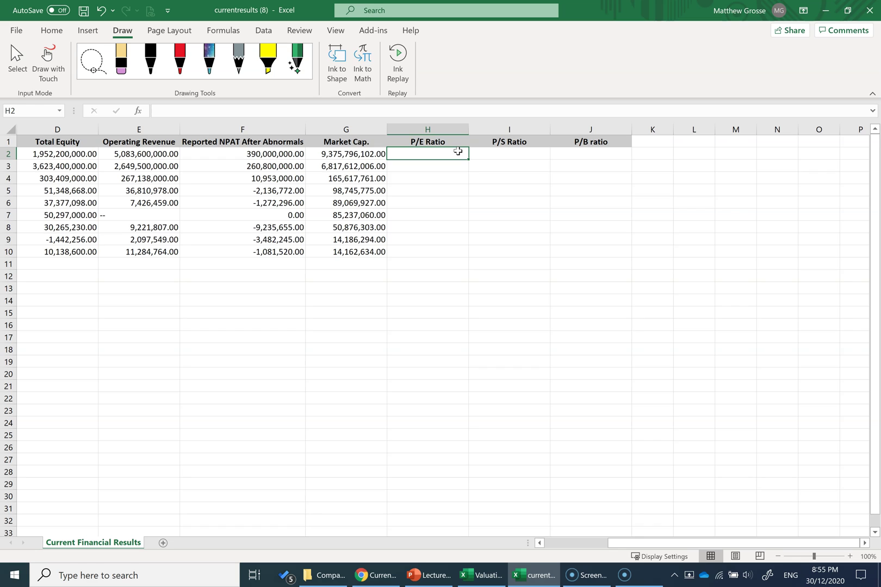
Enter the P/E formula =G2/F2 in H2 and the P/S formula =G2/E2 in I2.
type("=")
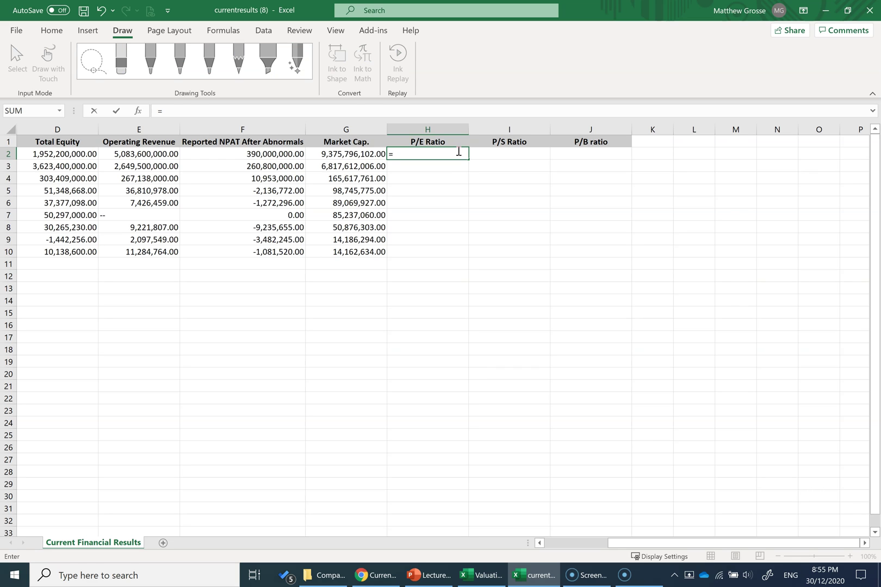
left_click(315, 154)
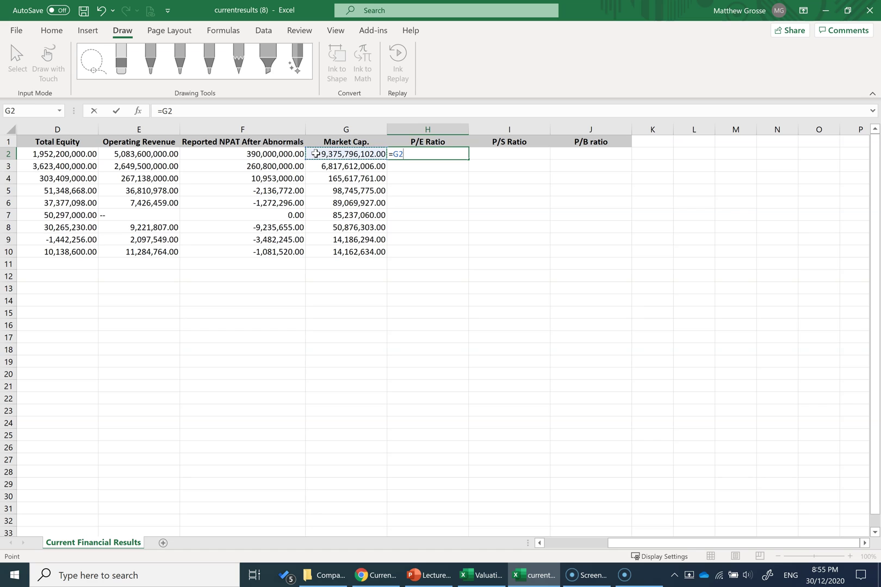
type("/")
left_click(224, 155)
key("Return")
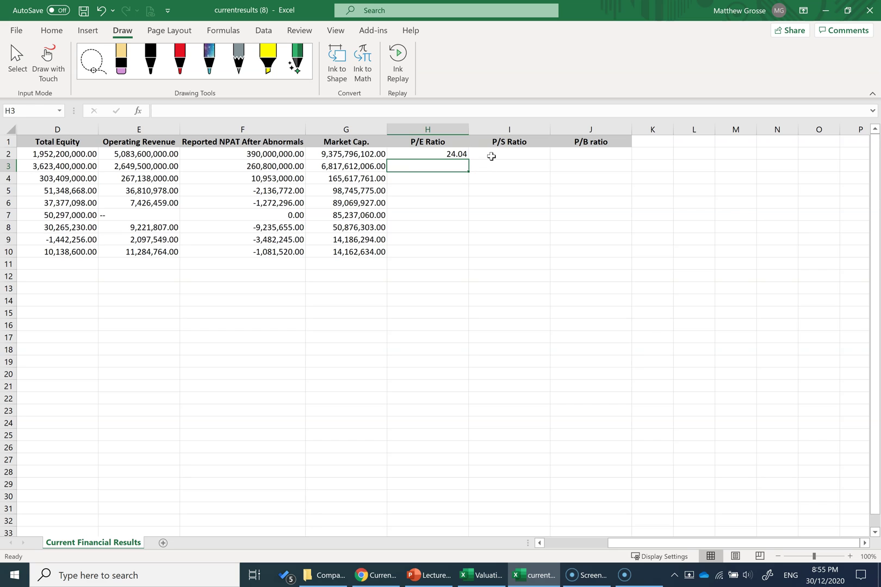
left_click(491, 156)
type("=")
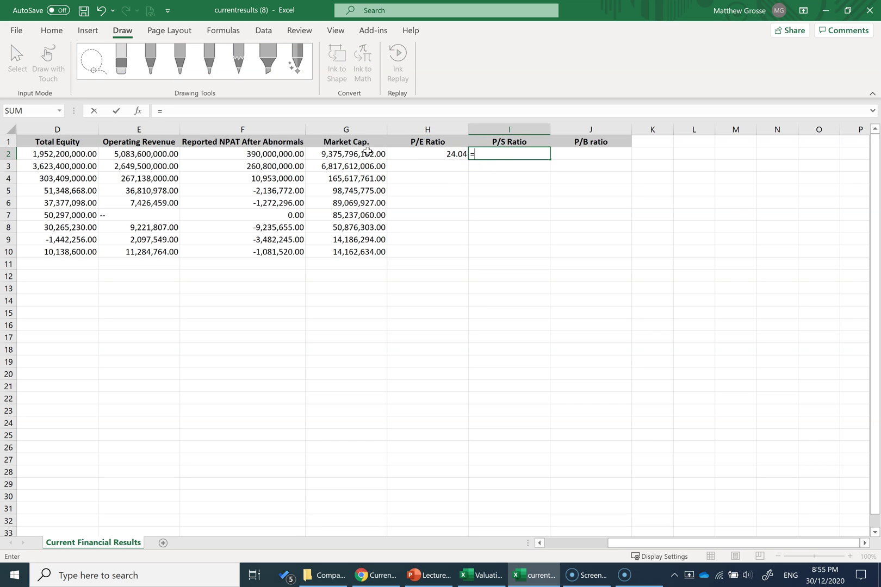
left_click(368, 154)
type("/")
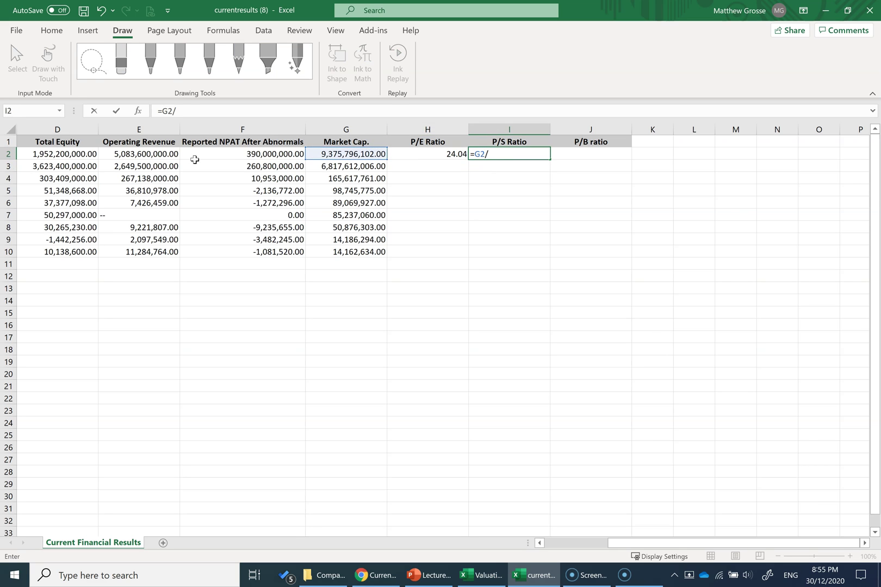
left_click(170, 156)
key("Return")
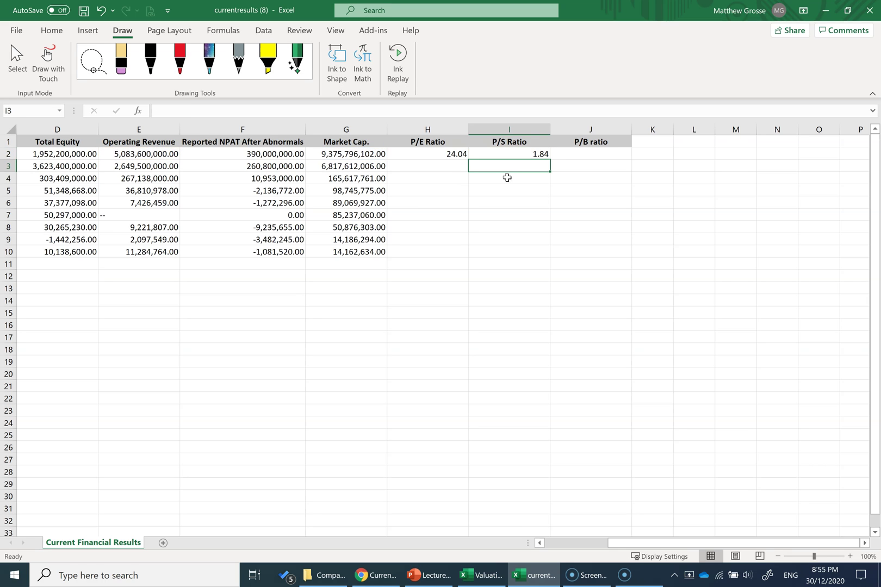
Enter the P/B formula =G2/D2 in J2 and fill H2:J2 down to row 10.
left_click(557, 156)
type("=")
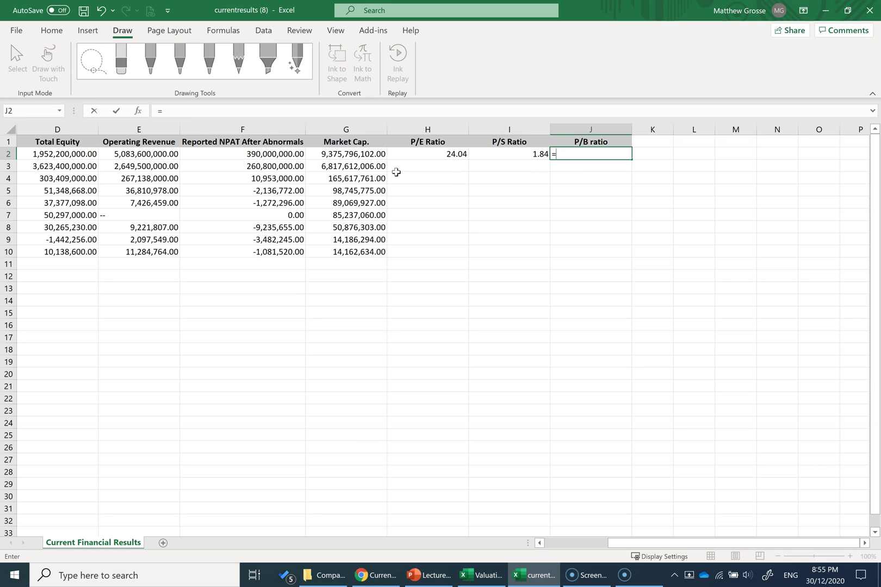
left_click(374, 153)
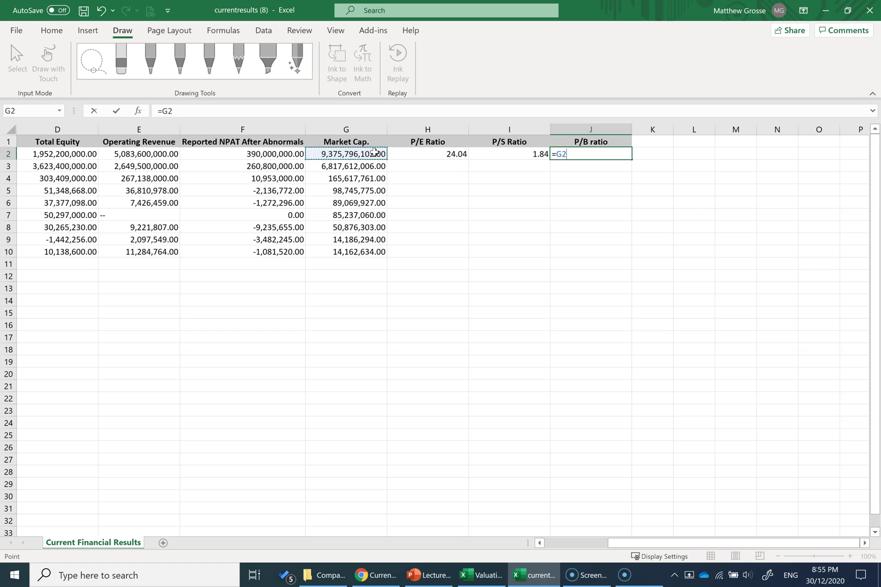
type("/")
left_click(82, 156)
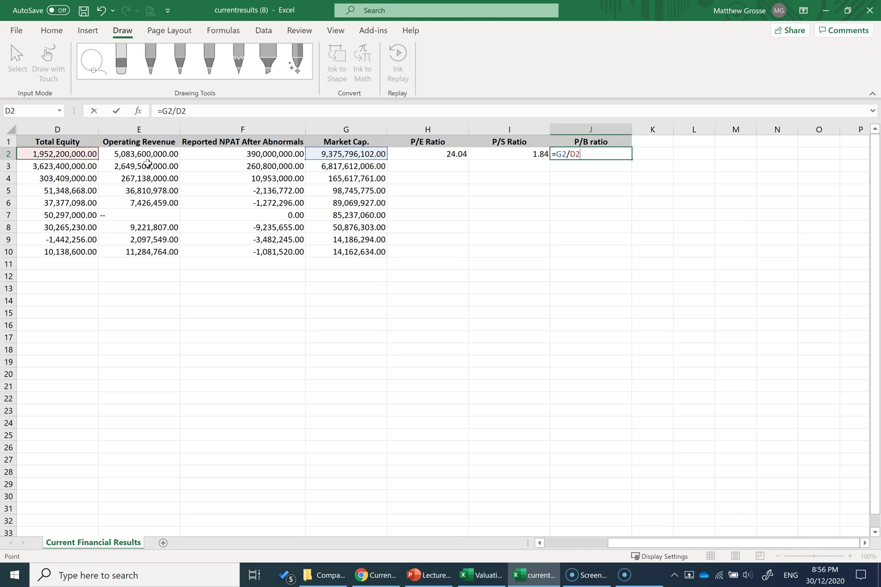
key("Return")
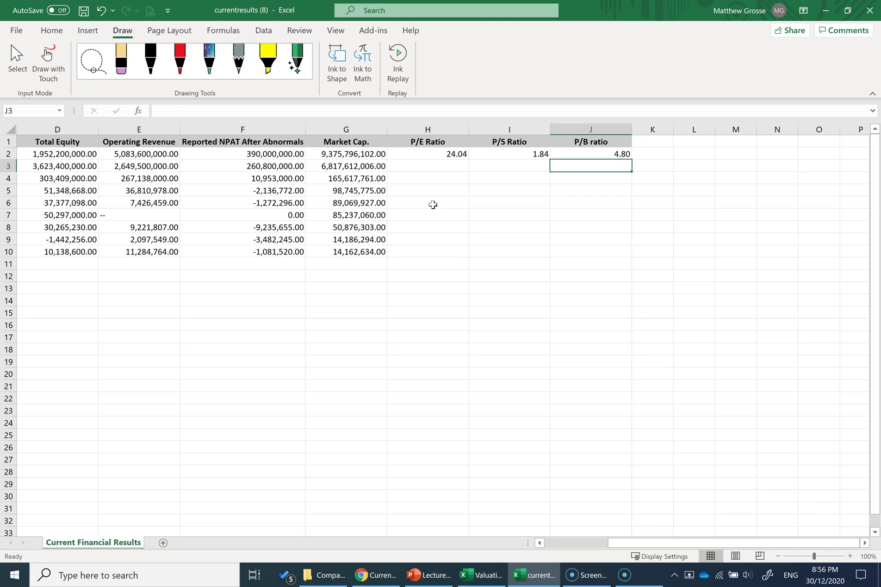
left_click_drag(438, 154, 579, 156)
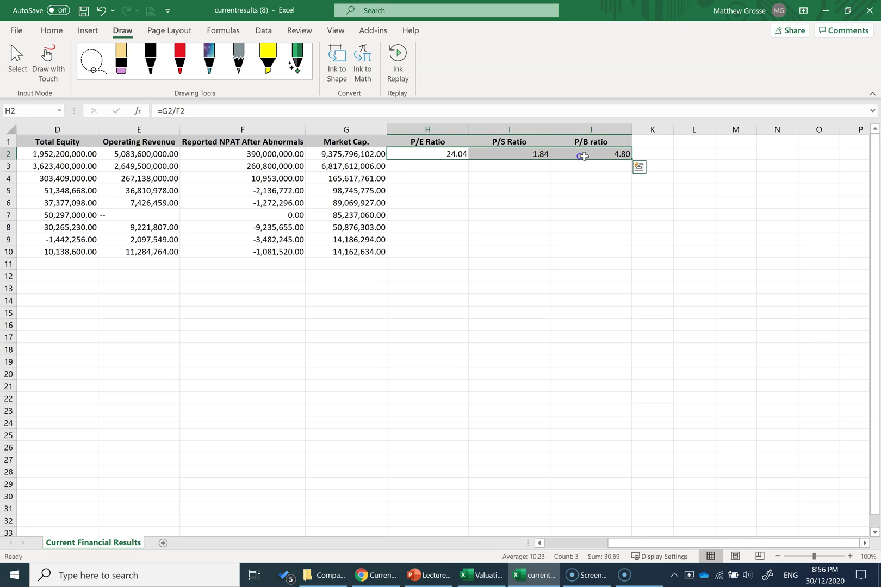
double_click(631, 160)
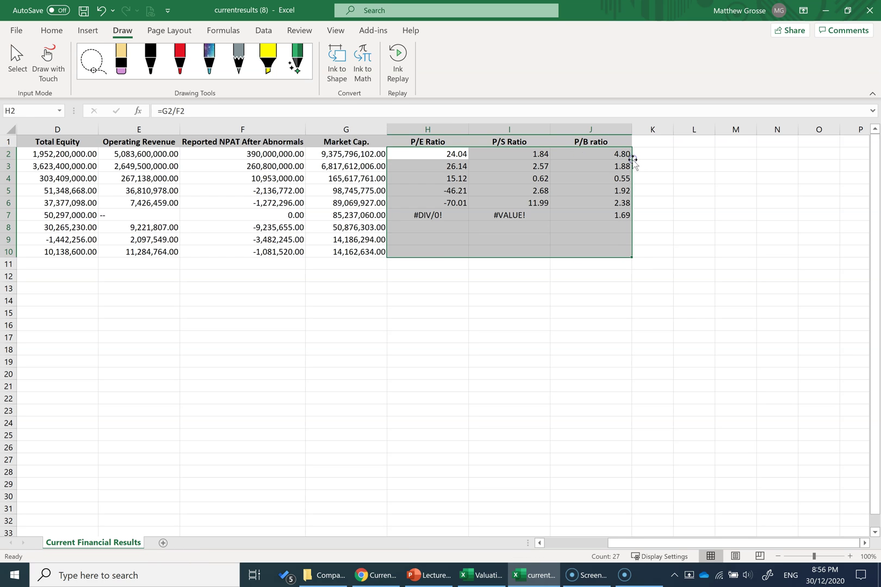
Freeze columns A and B so ASX Code and Company Name stay visible.
left_click(537, 299)
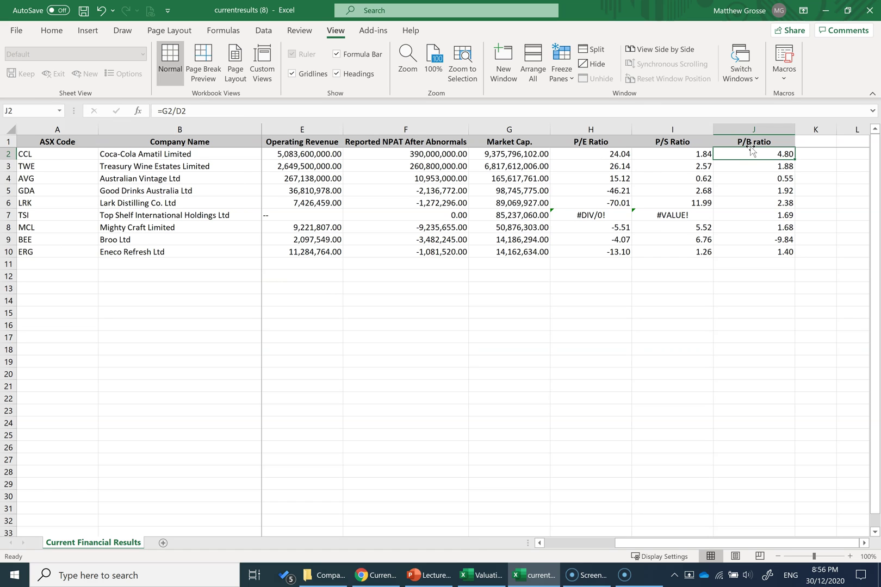
left_click(527, 182)
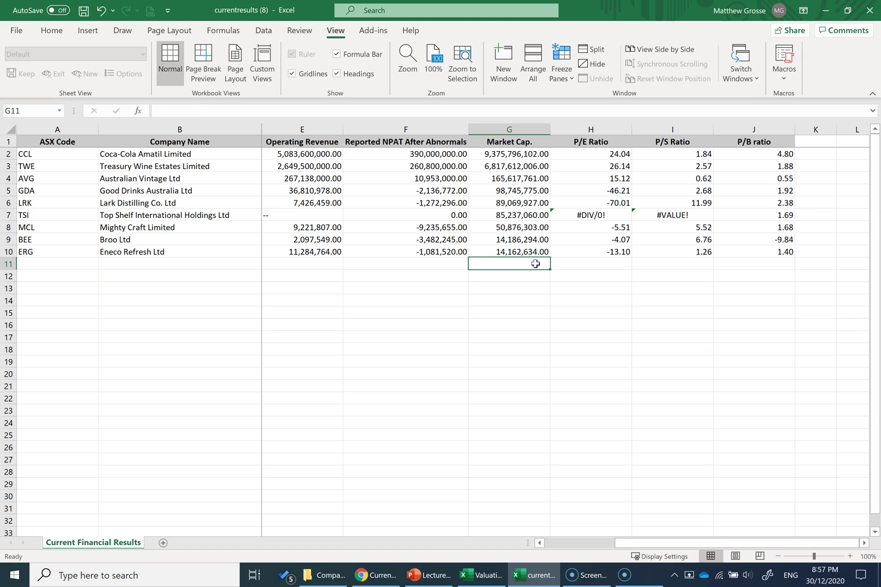
Label G11 'Average' and enter =AVERAGE(H2:H10) in H11.
type("Average")
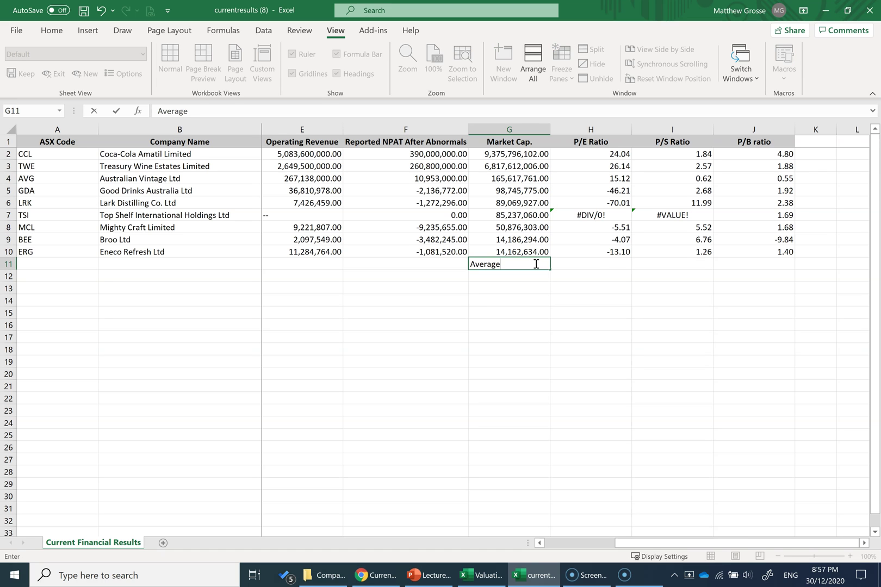
left_click(597, 263)
type("=average(")
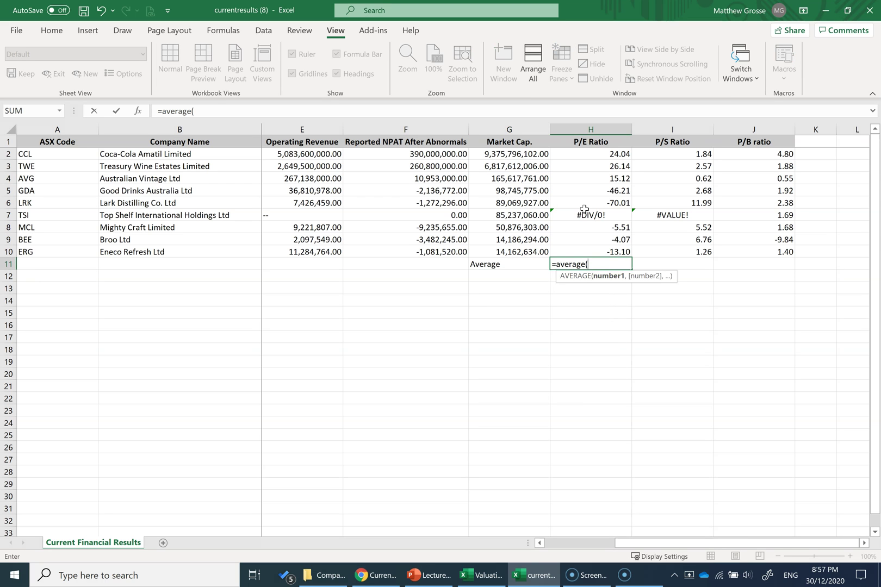
left_click_drag(580, 153, 768, 272)
key("Return")
left_click(607, 267)
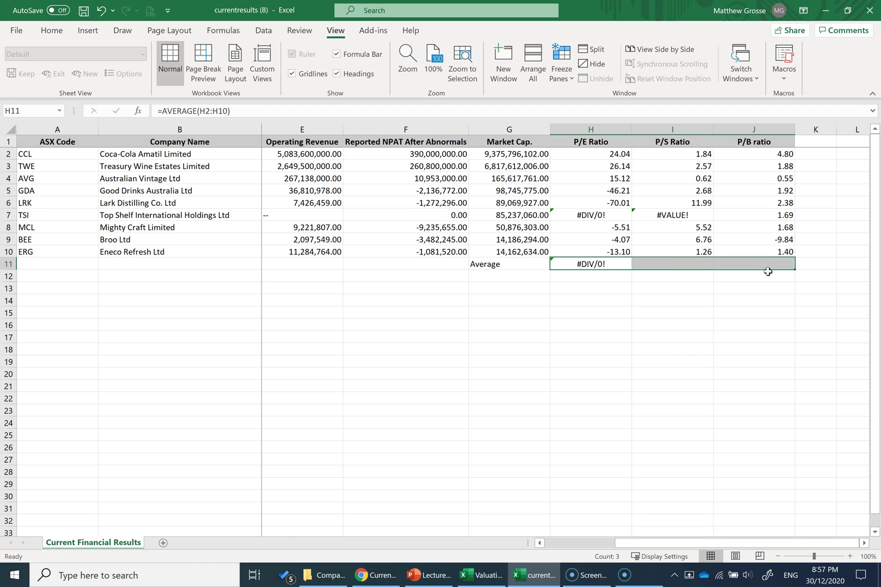
left_click(684, 310)
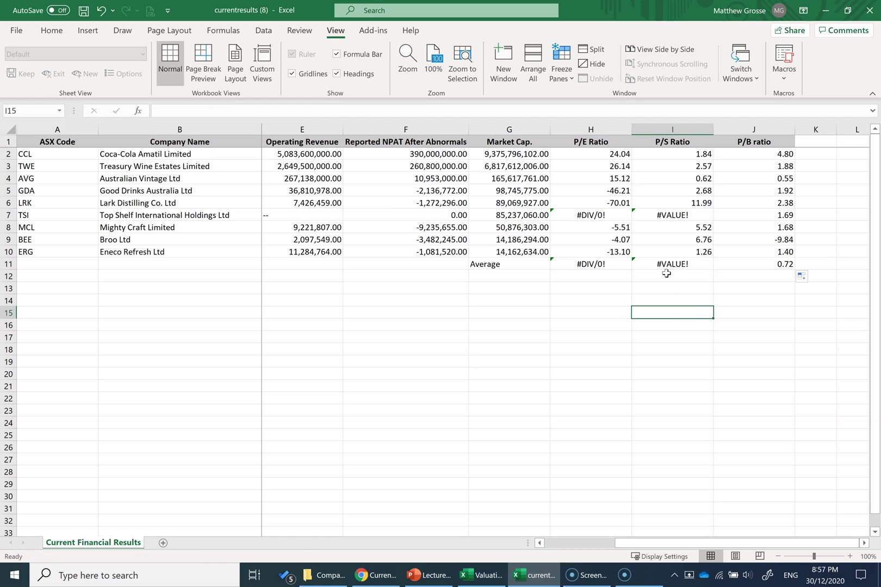
left_click_drag(590, 263, 668, 262)
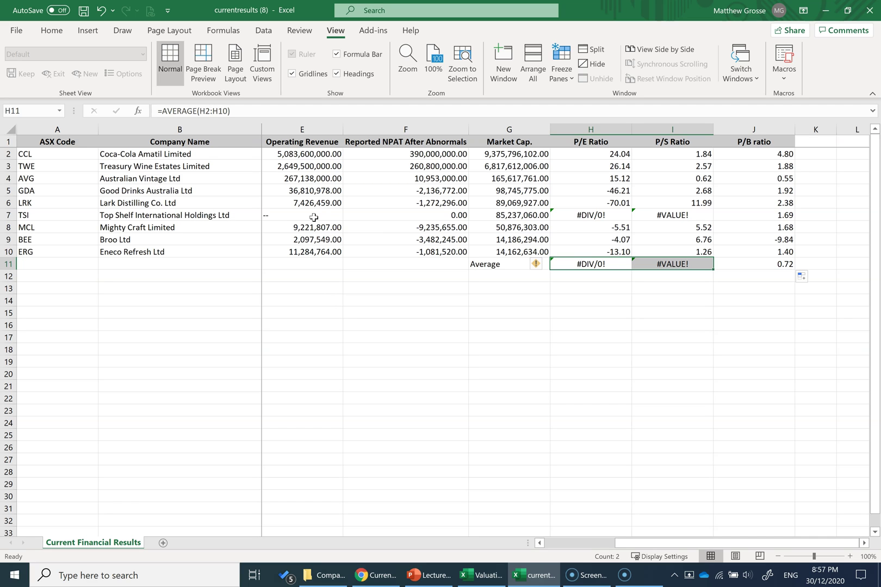
left_click(314, 217)
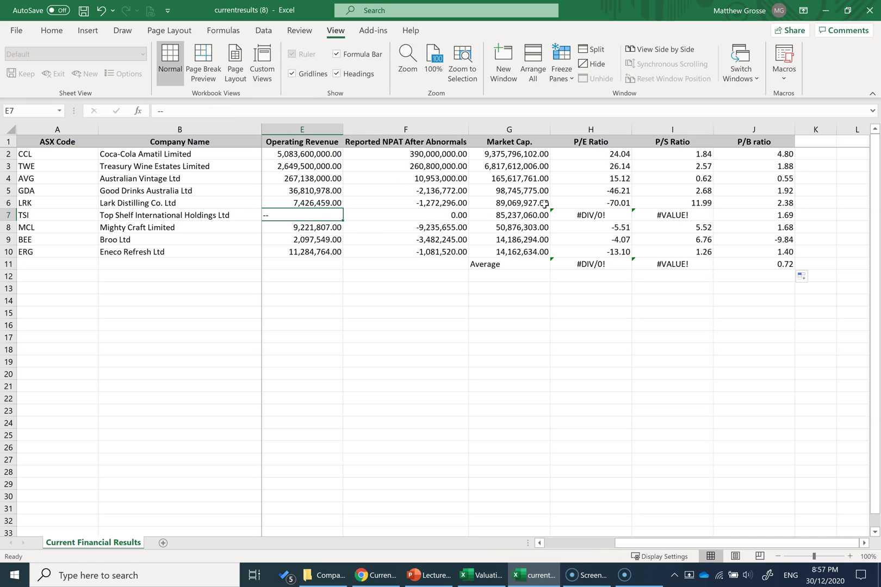
left_click(552, 544)
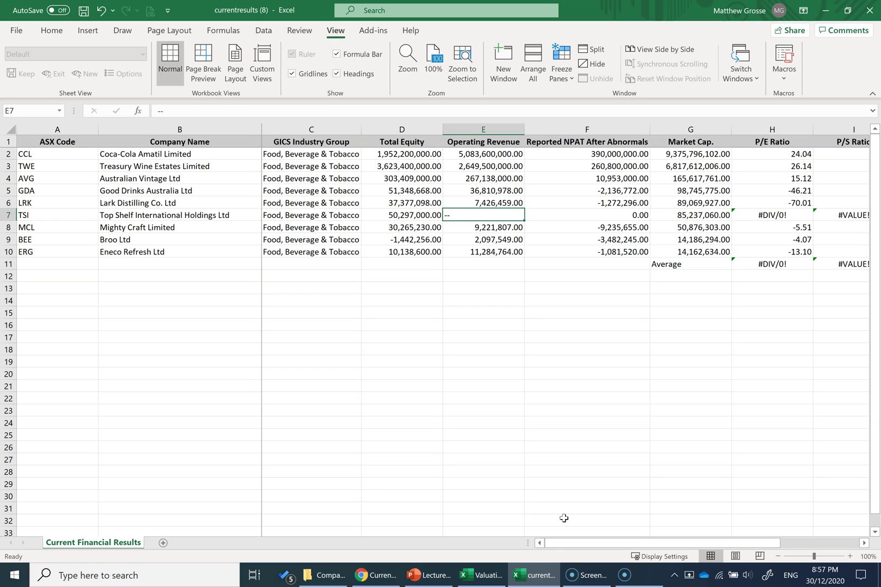
left_click(11, 215)
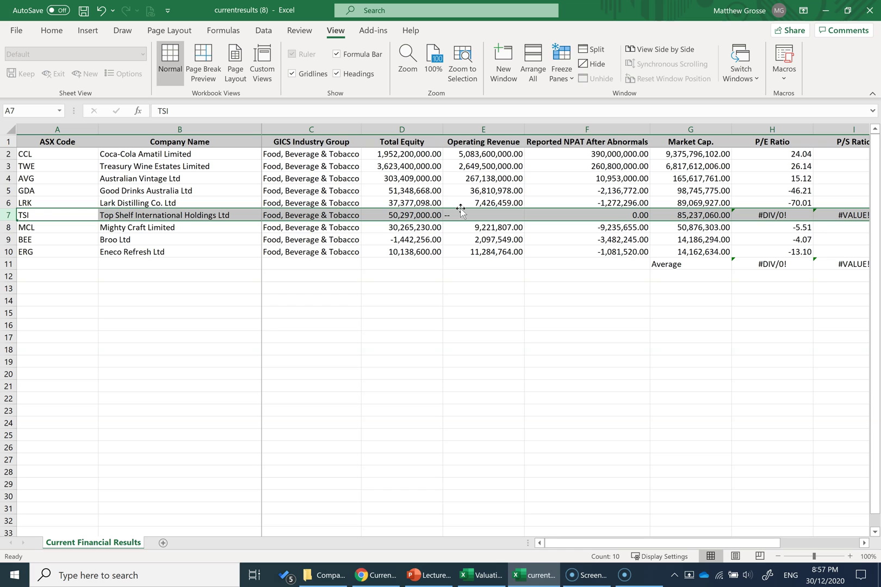
Delete row 7 (Top Shelf International) and check the averages: -9.20, 4.16 and 0.60.
right_click(9, 214)
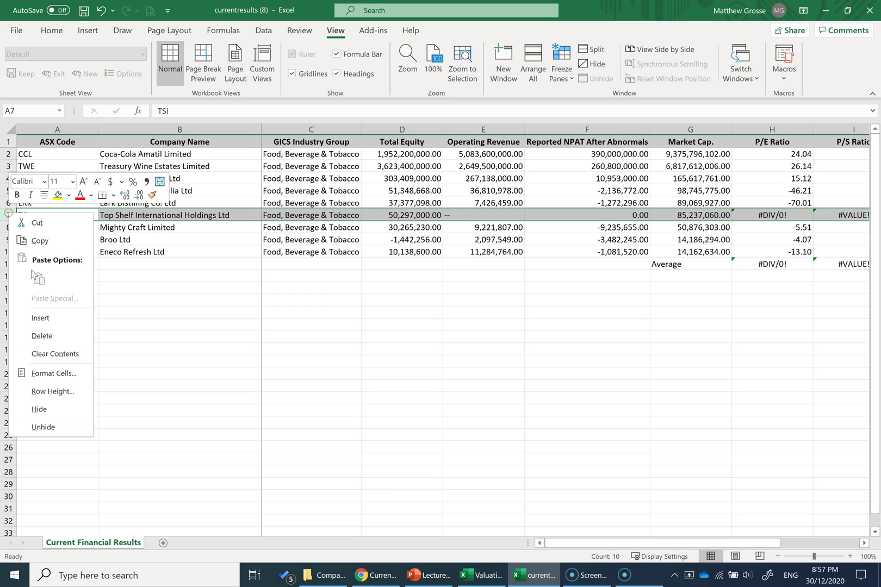
left_click(39, 336)
left_click(664, 214)
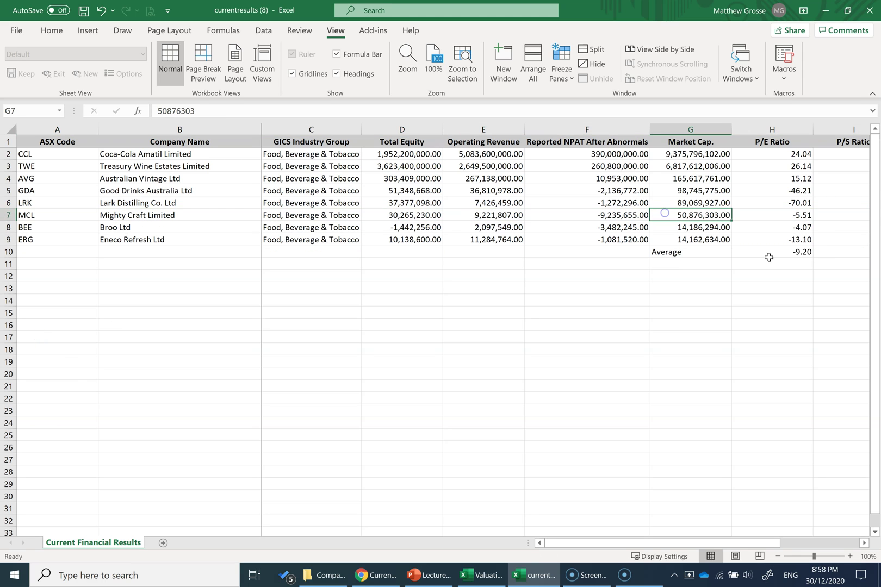
left_click(768, 253)
key("Right")
key("Right")
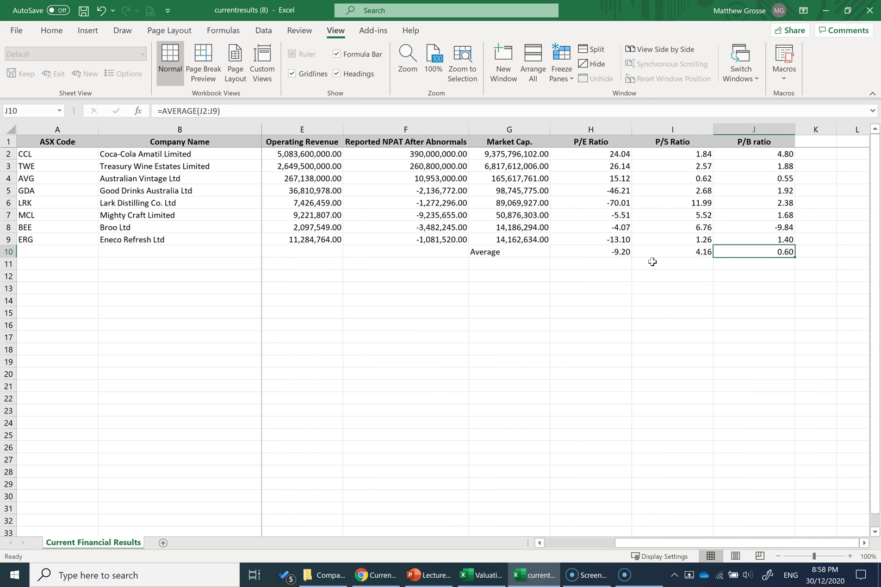
left_click(588, 146)
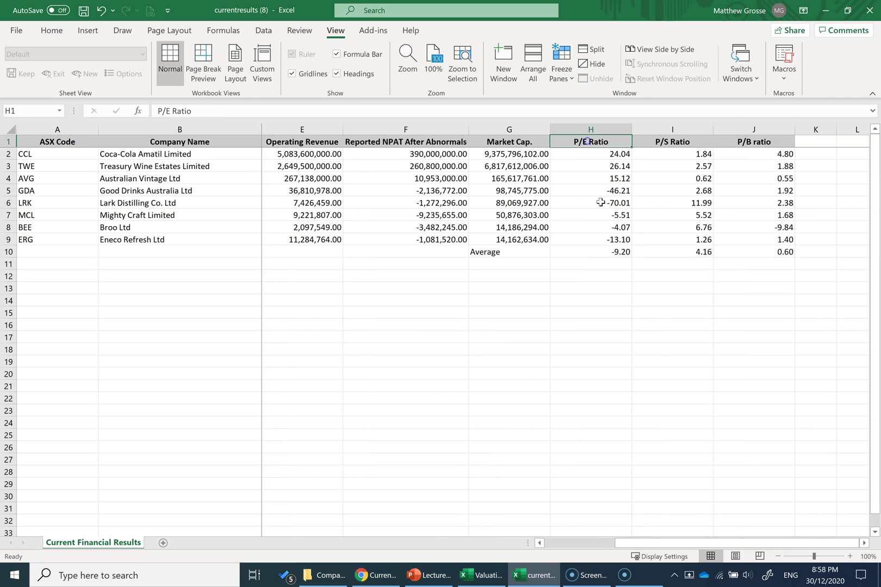
left_click(590, 251)
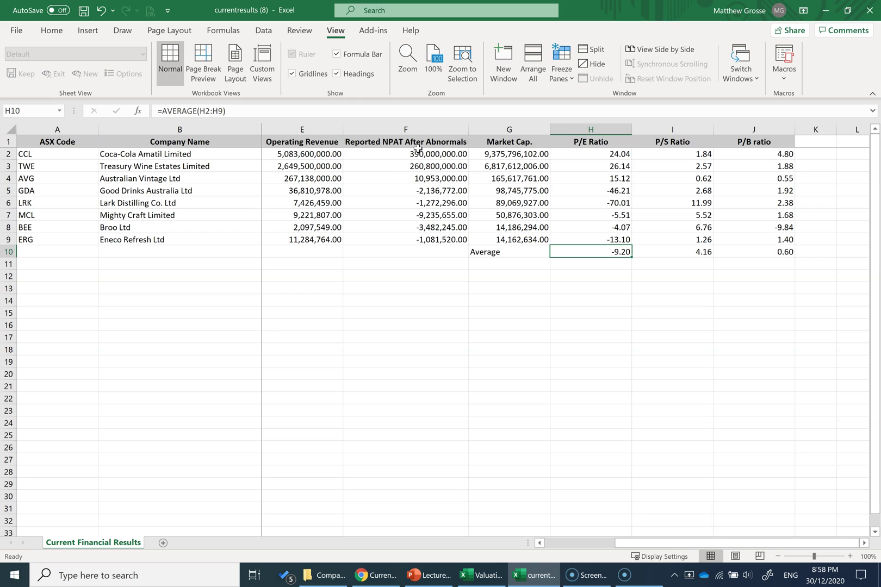
left_click_drag(401, 191, 399, 237)
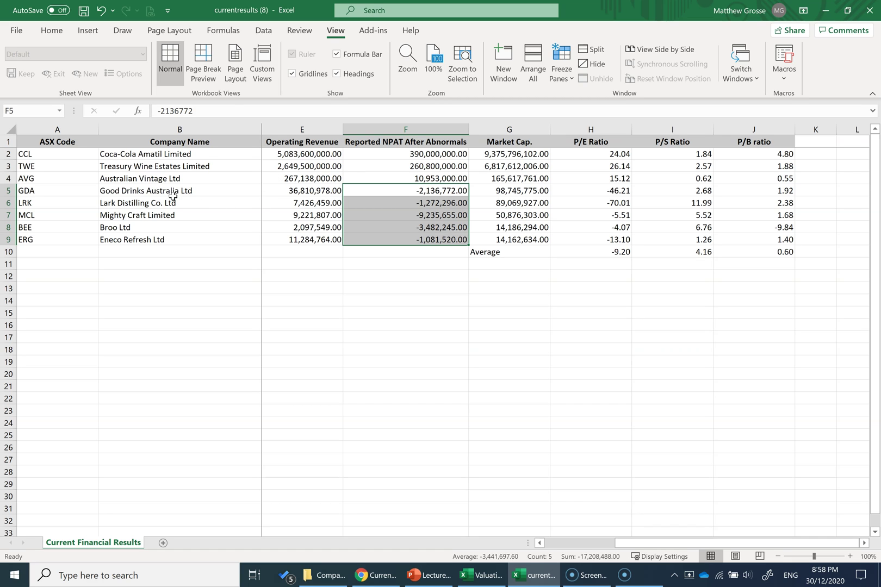
Clear the negative P/E ratios of the loss-making companies in H5:H9.
left_click_drag(173, 190, 177, 235)
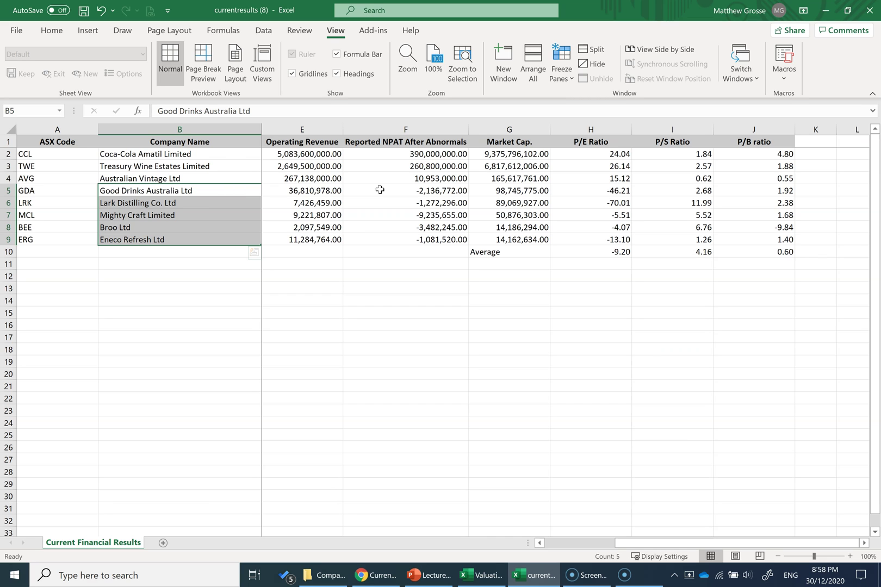
left_click_drag(379, 190, 391, 242)
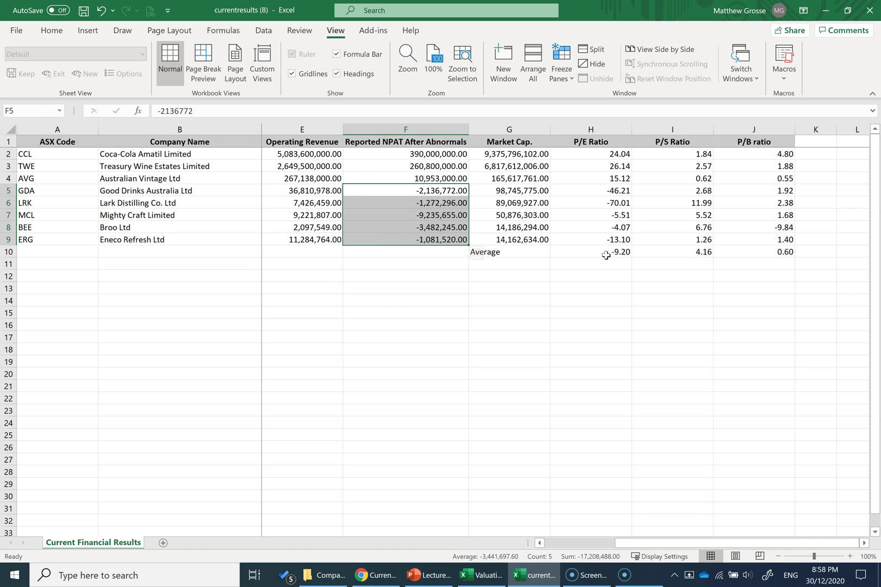
left_click(435, 216)
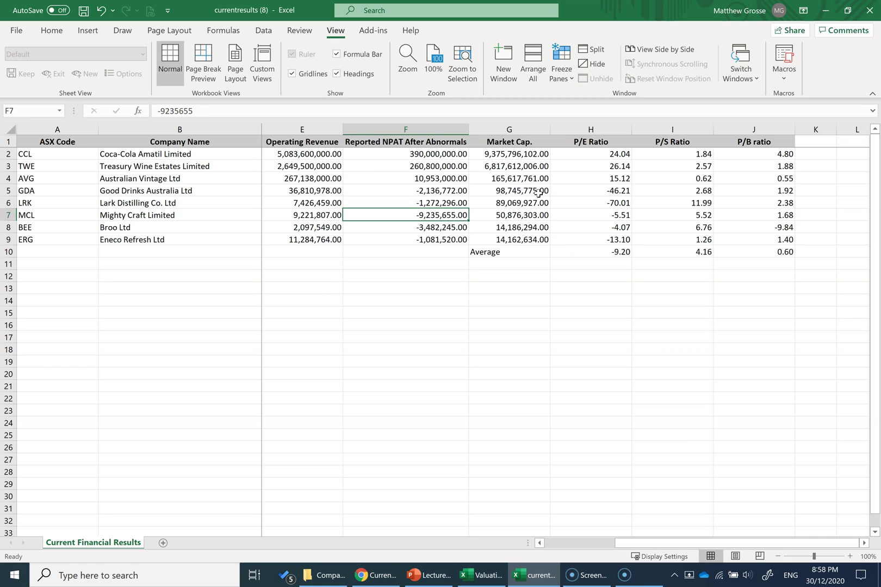
left_click_drag(591, 192, 587, 237)
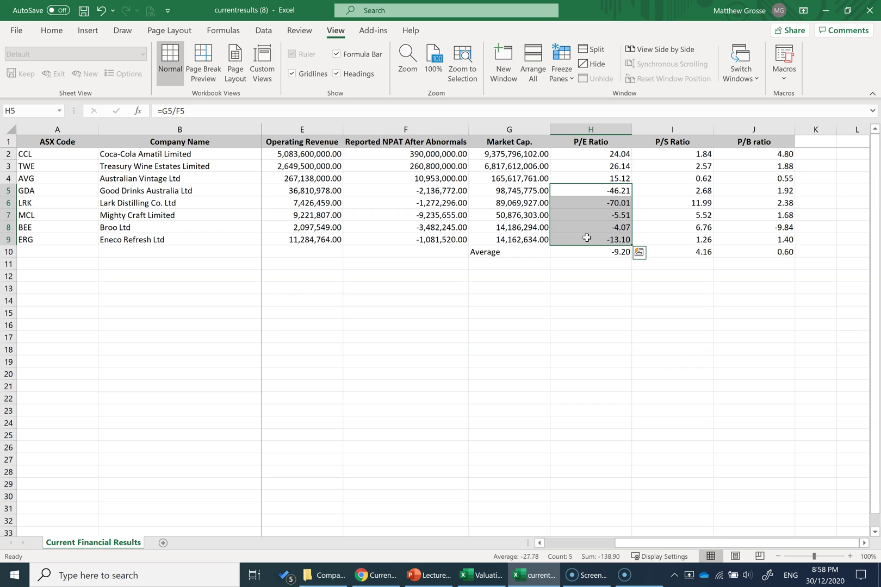
key("Delete")
Clear Australian Vintage's own P/E in H4, bringing the P/E average to 25.09.
left_click(183, 180)
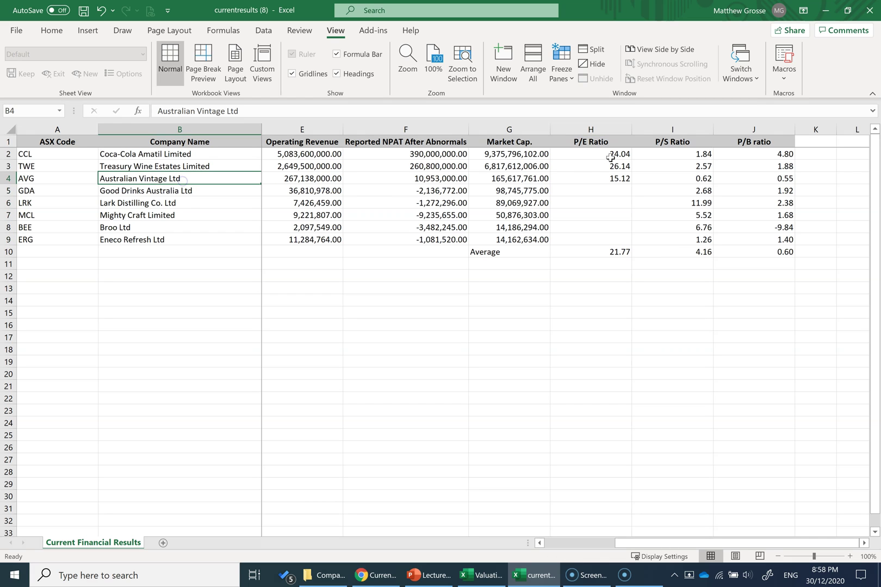
left_click(598, 181)
key("Delete")
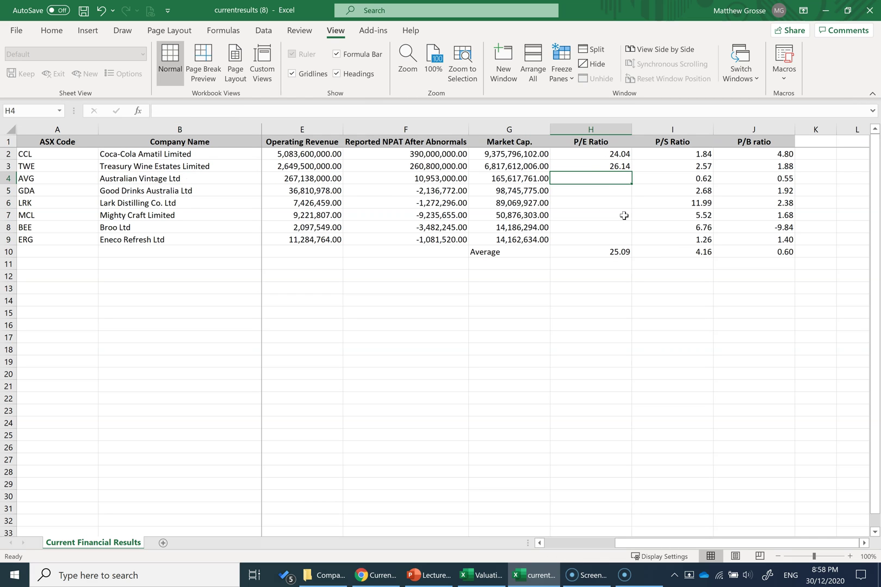
Delete Coca-Cola Amatil's 24.04 P/E in H2, leaving Treasury Wine's 26.14 as the average.
left_click(216, 157)
left_click(217, 167)
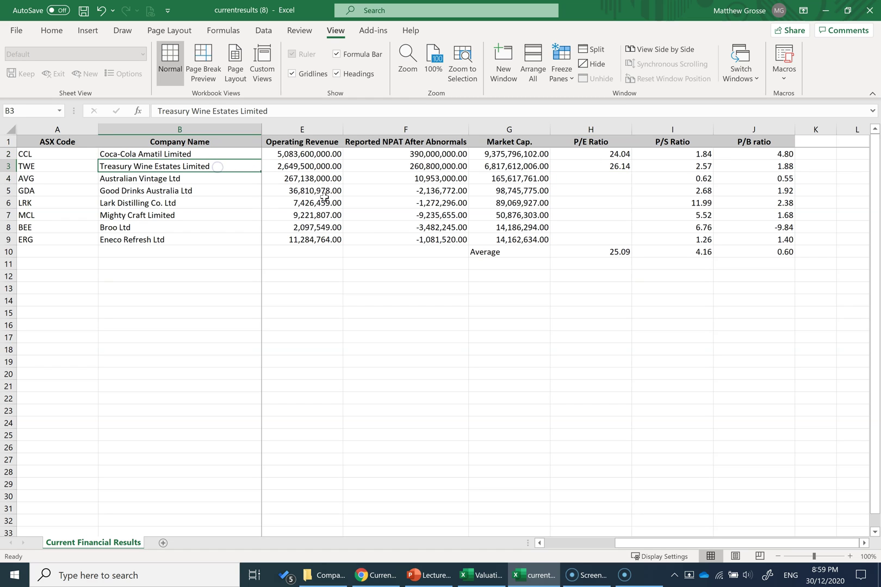
left_click(194, 155)
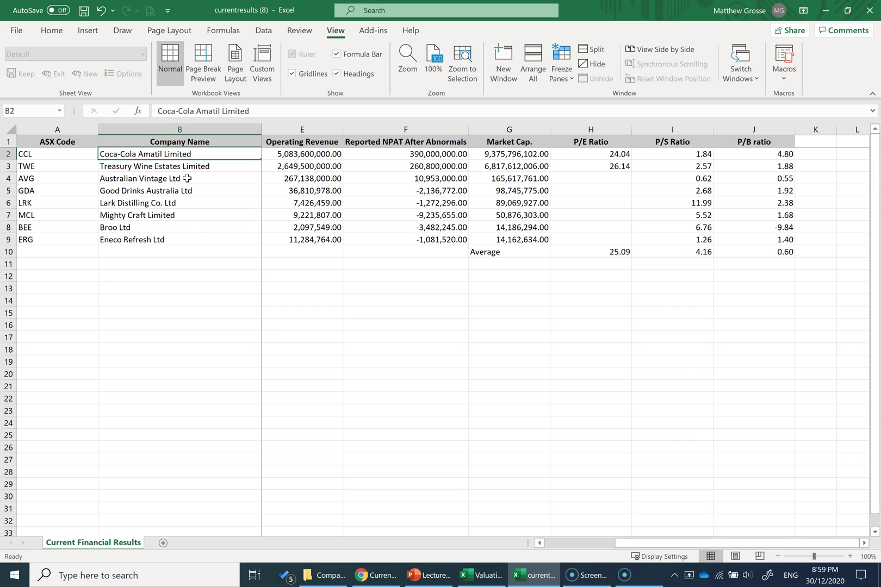
left_click(189, 178)
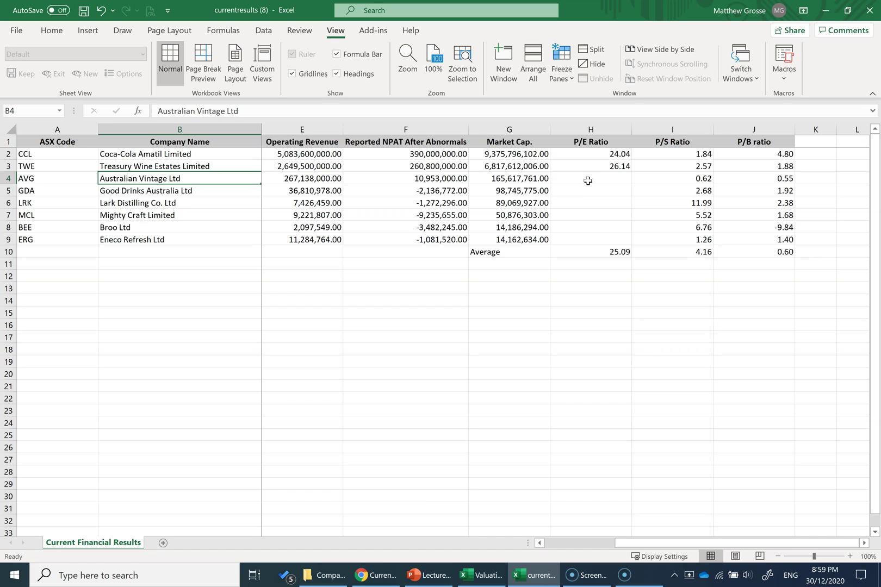
left_click(602, 155)
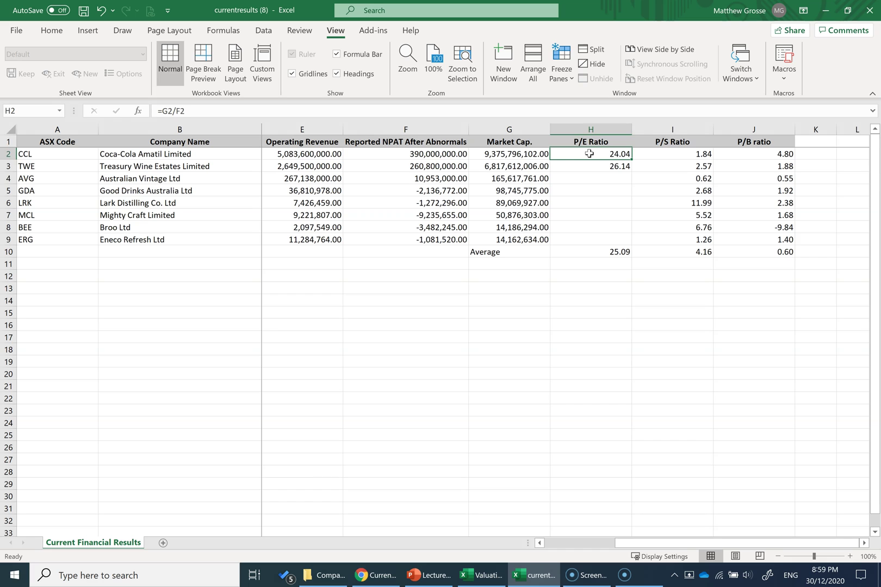
key("Delete")
left_click(593, 174)
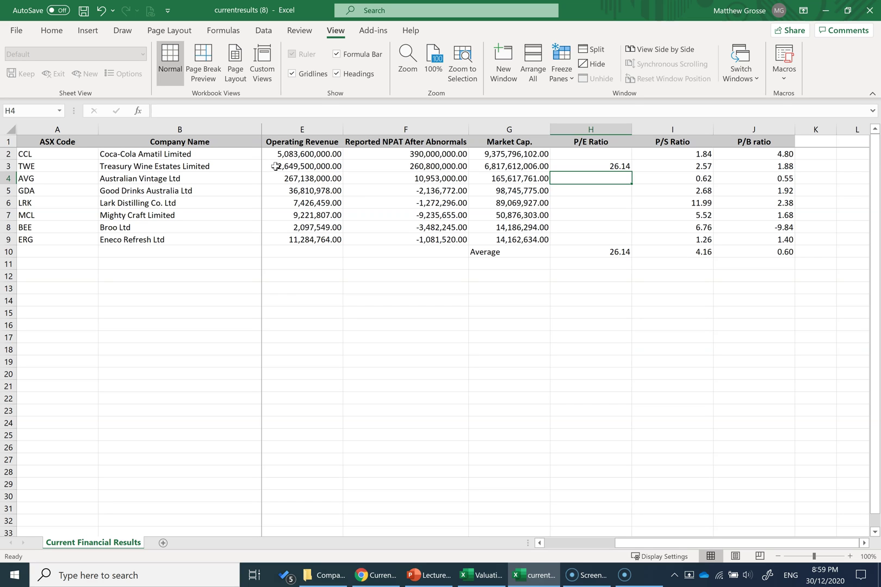
left_click(585, 169)
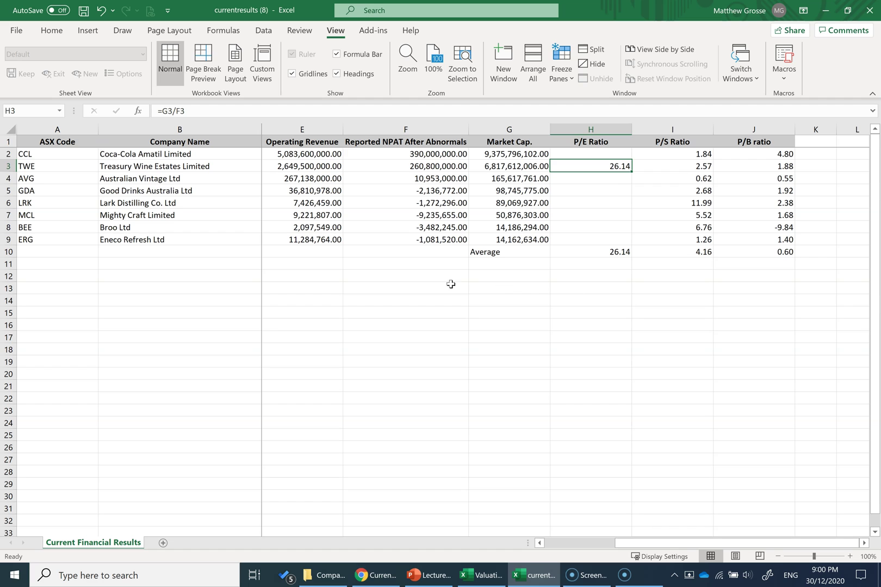
Enter the label 'Australian Vintage Limited estimated Equity' in G12.
left_click(486, 277)
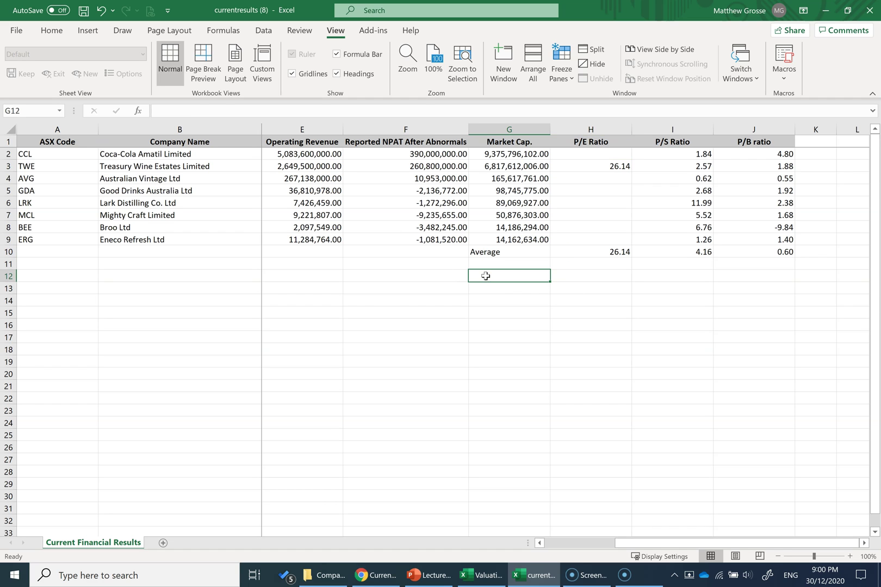
type("Australian Vint")
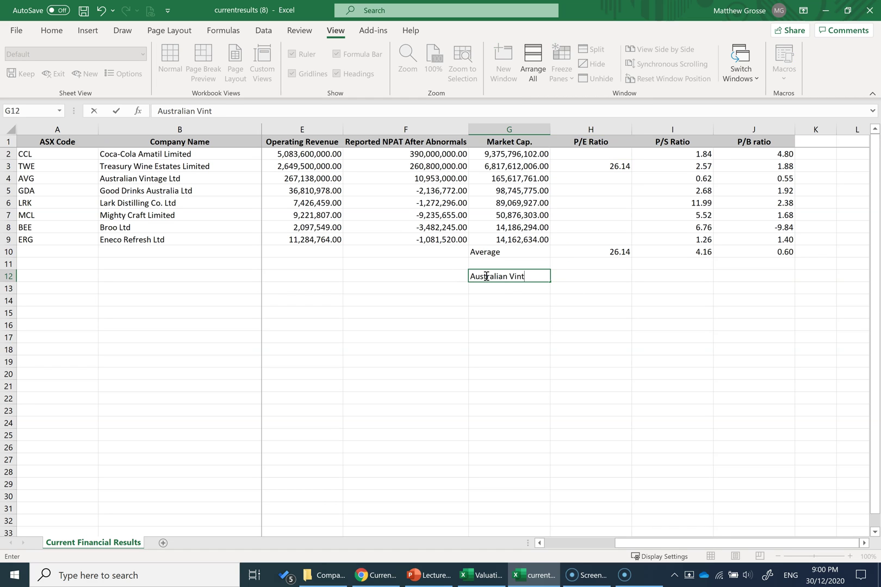
type("age Limited e")
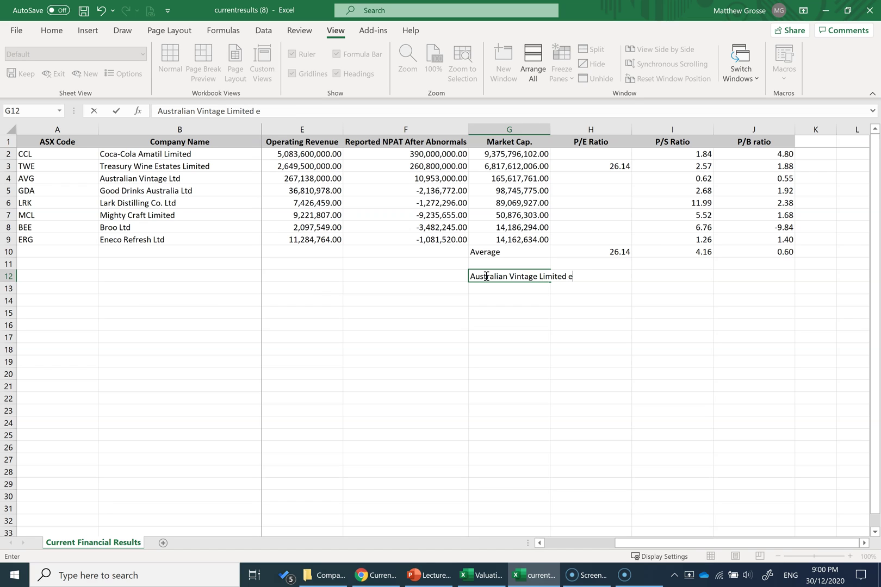
type("stimated Equity")
key("Return")
Enter =H10*F4 in H12, giving an estimated equity of 286324019.6.
left_click(619, 282)
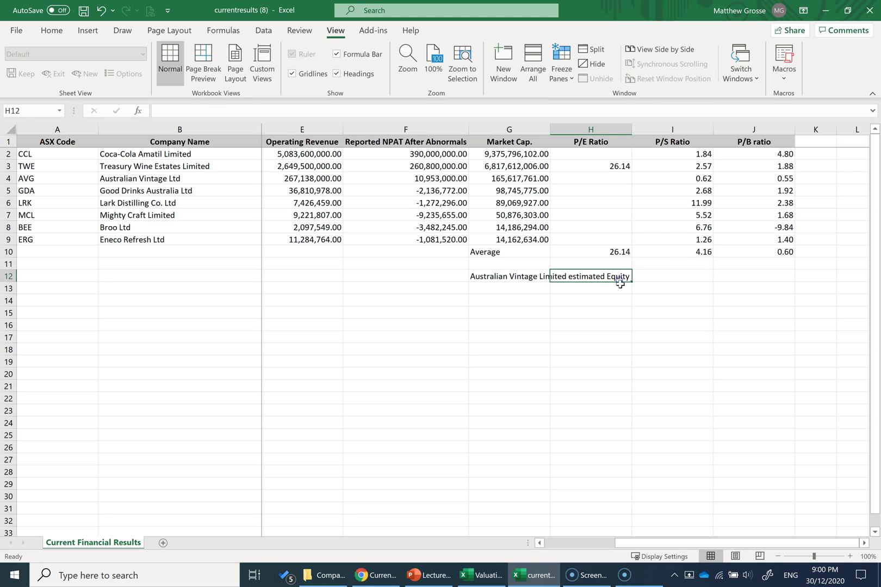
type("=")
left_click(615, 251)
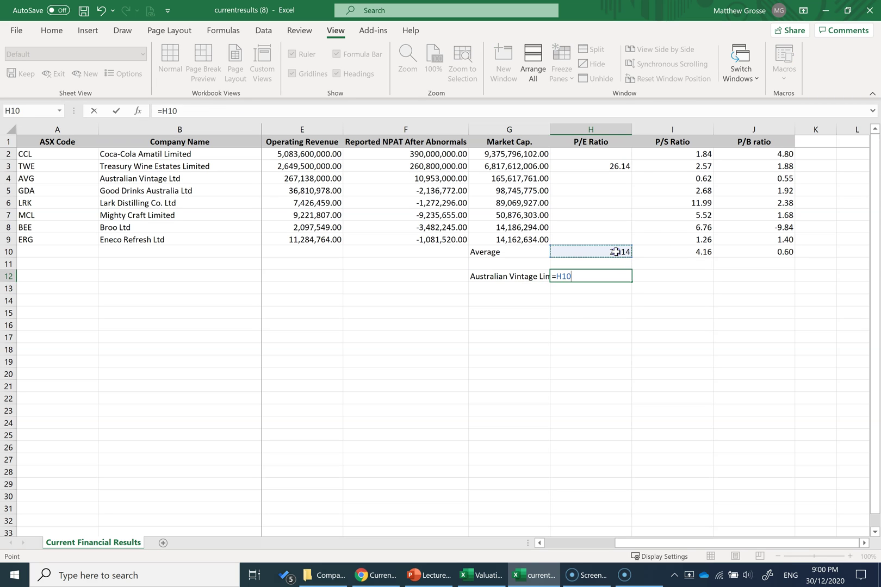
type("*")
left_click(424, 183)
key("Return")
key("Up")
Give H12 Accounting currency format and widen the Market Cap. column G.
left_click(51, 29)
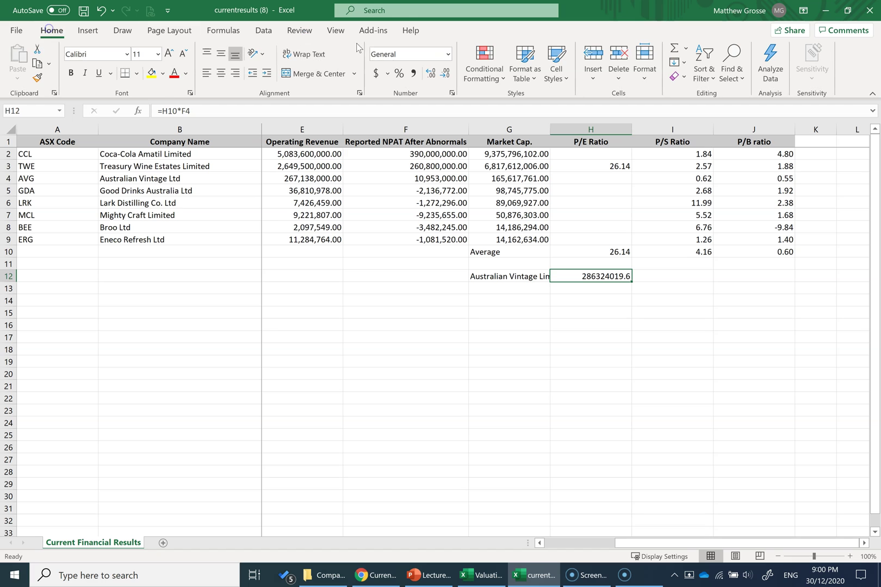
left_click(376, 73)
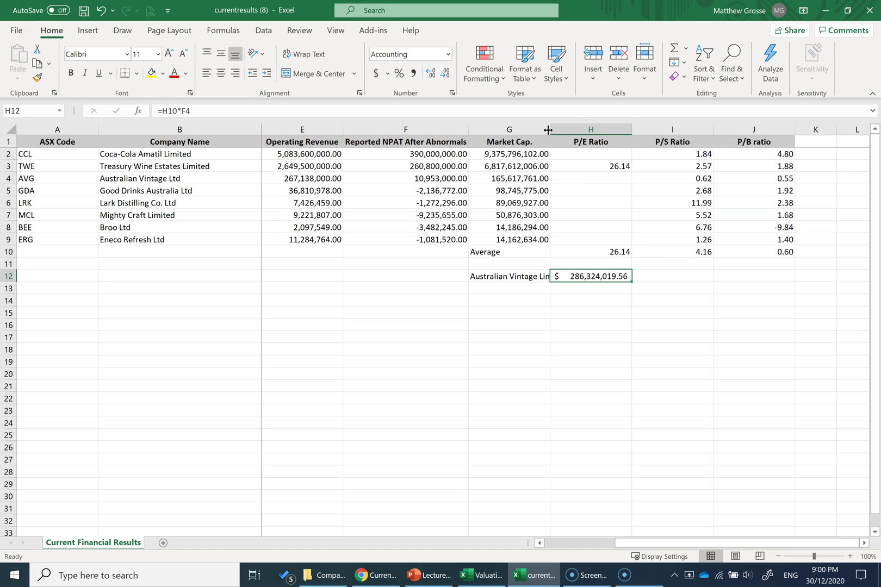
left_click_drag(548, 129, 574, 130)
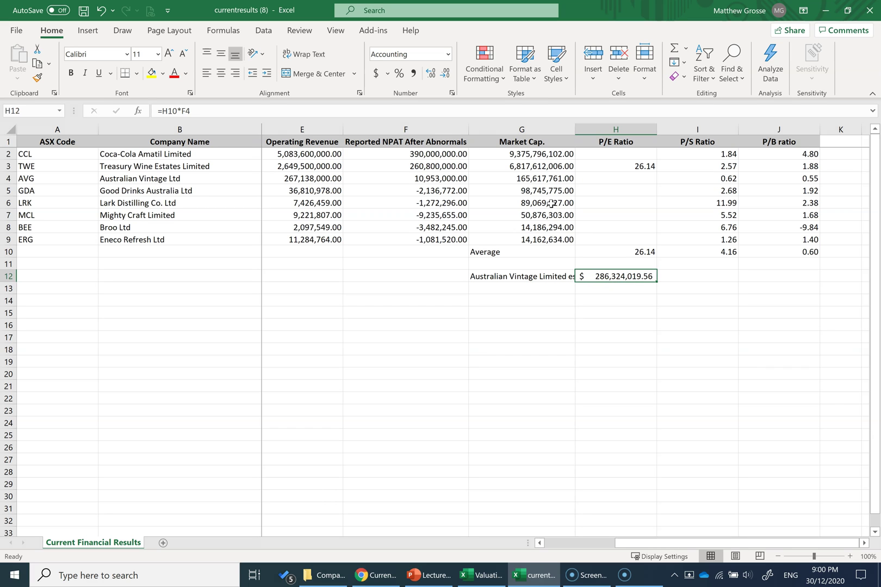
Fill Australian Vintage's market cap in G4 and the H12 estimate yellow.
left_click(153, 74)
left_click(652, 276)
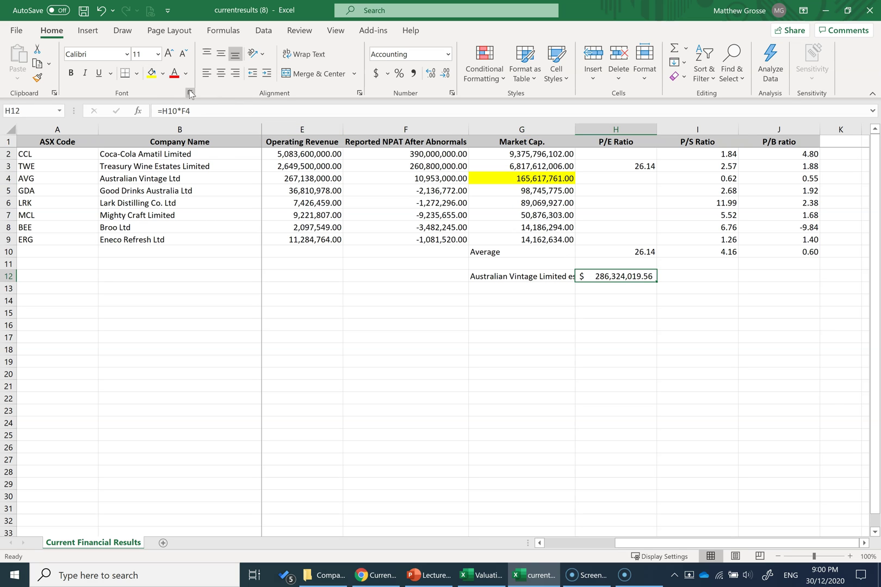
key("F4")
left_click(618, 290)
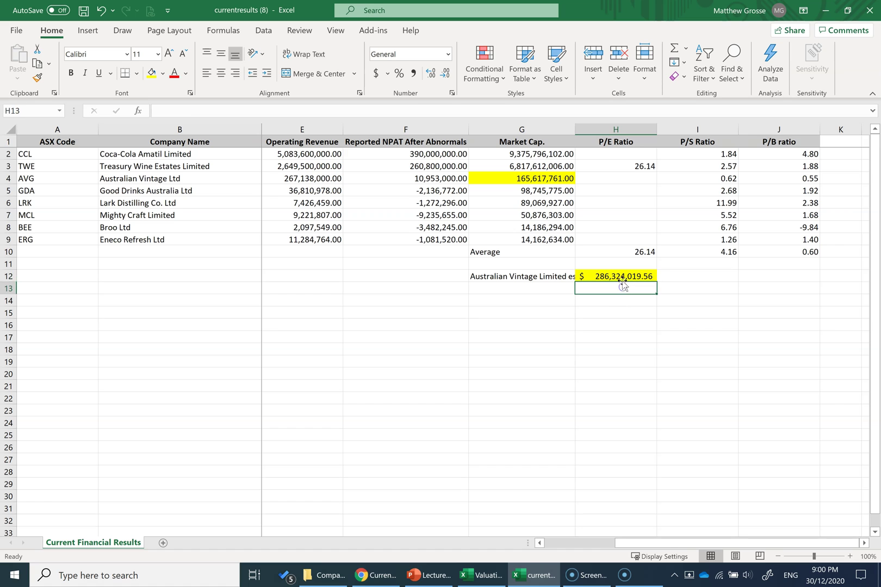
left_click(613, 278)
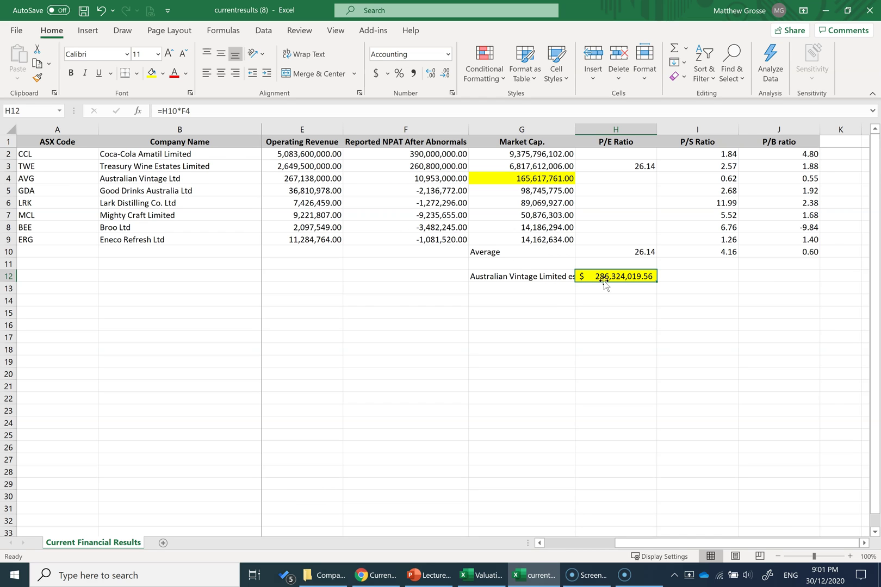
Fill the P/E formula from H3 down to H4, giving Australian Vintage a P/E of 15.12 and average 20.63.
left_click(616, 165)
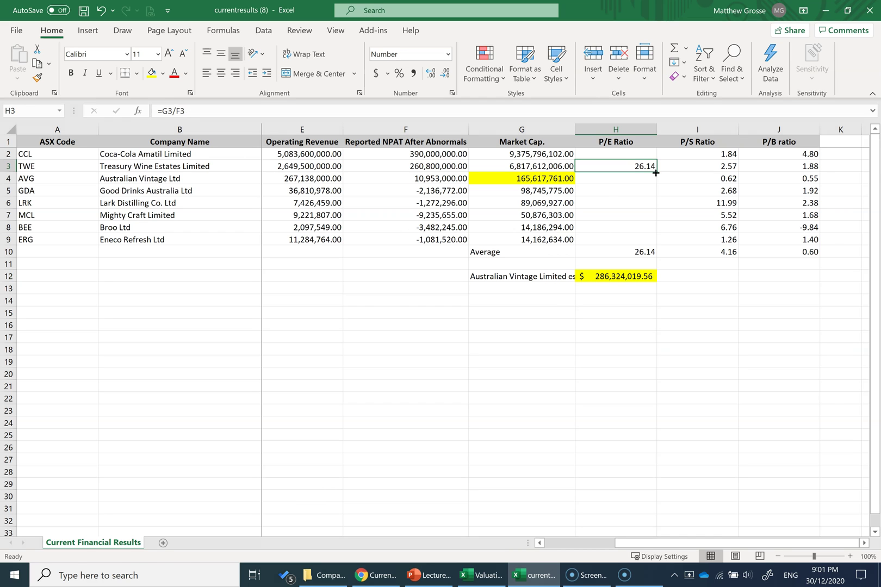
left_click_drag(656, 172, 654, 185)
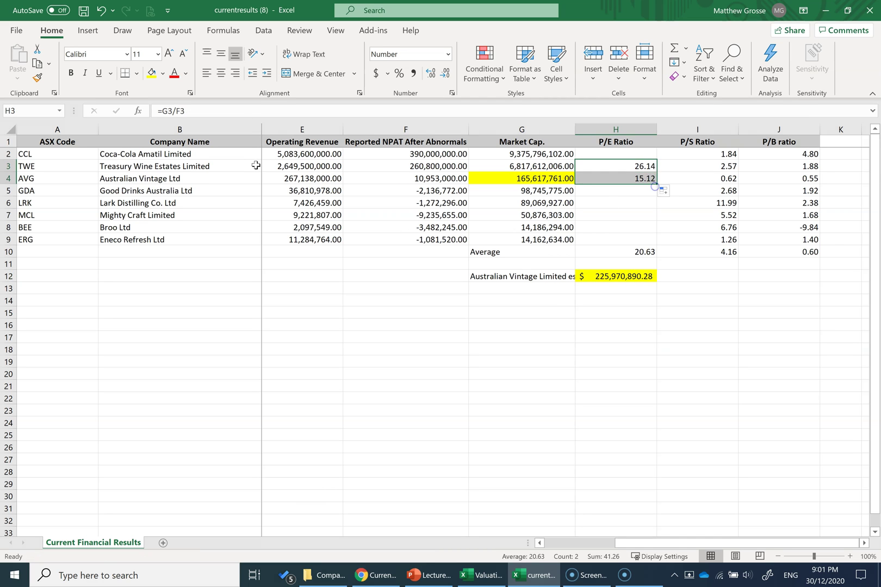
left_click(622, 167)
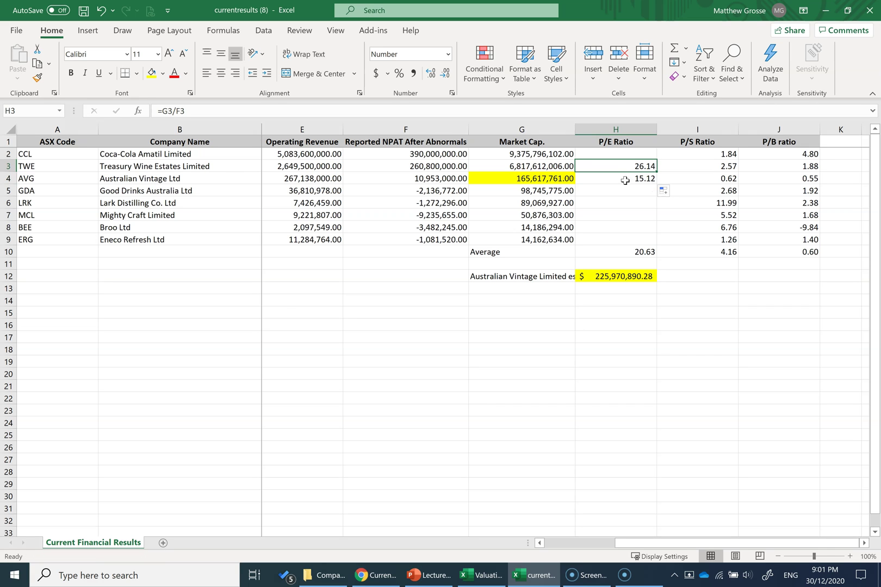
left_click(623, 180)
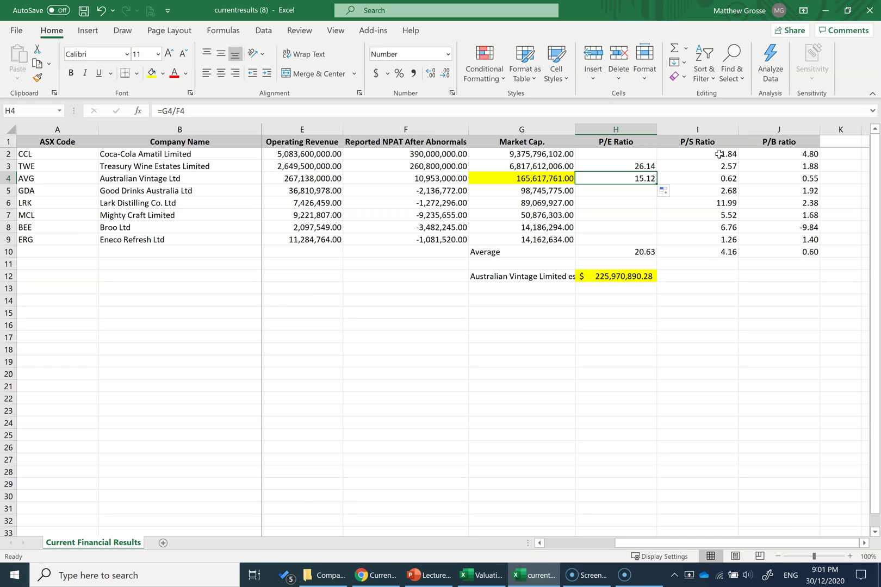
Review the P/B and P/S formulas in J2 and I2, revenues E5:E9, and Lark Distilling's 11.99 P/S.
left_click(806, 154)
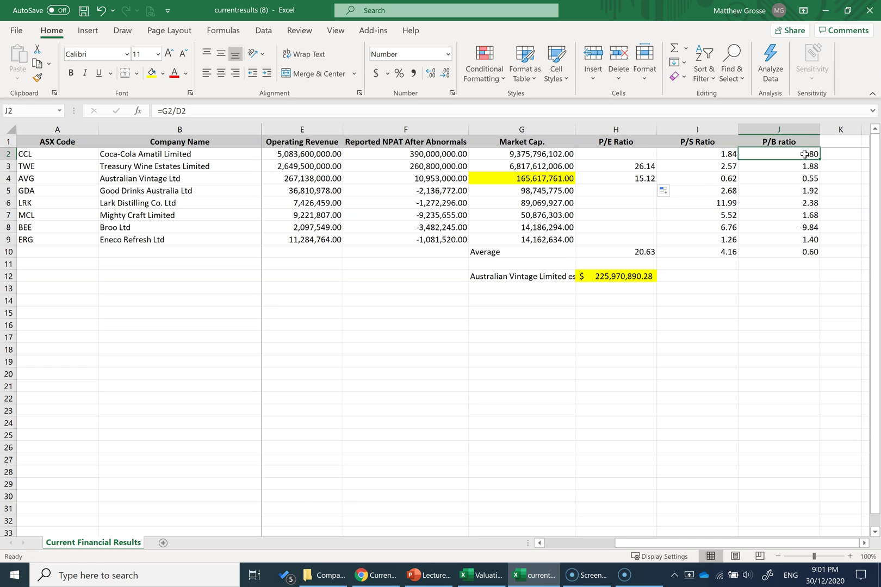
left_click(704, 156)
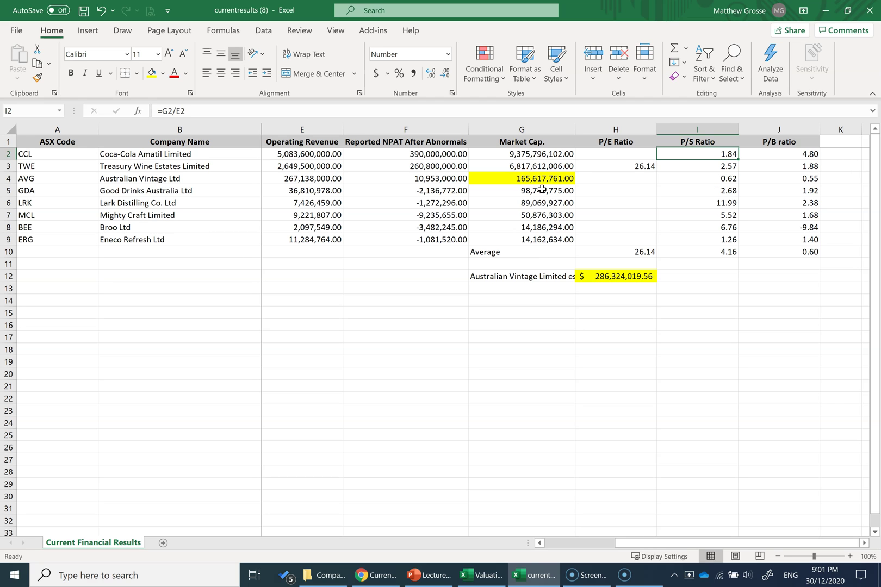
left_click_drag(327, 190, 330, 237)
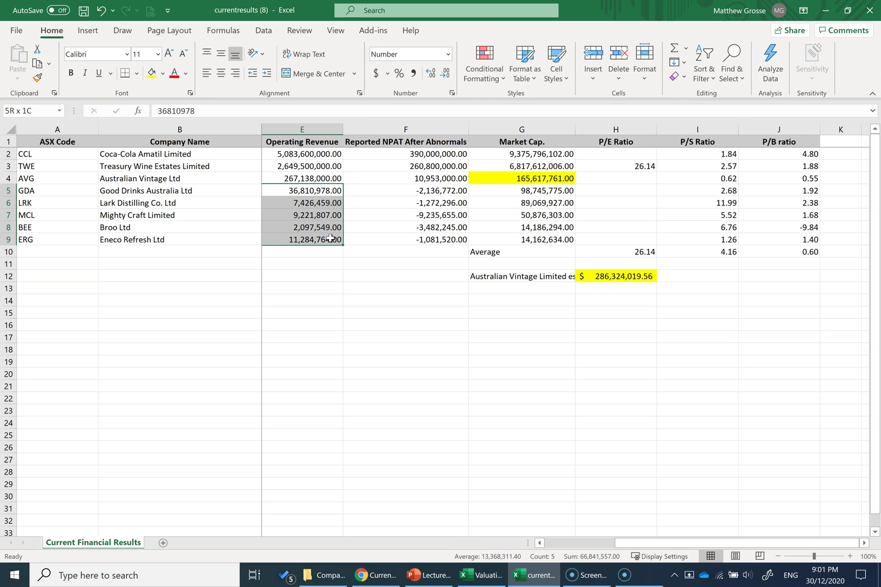
left_click(721, 203)
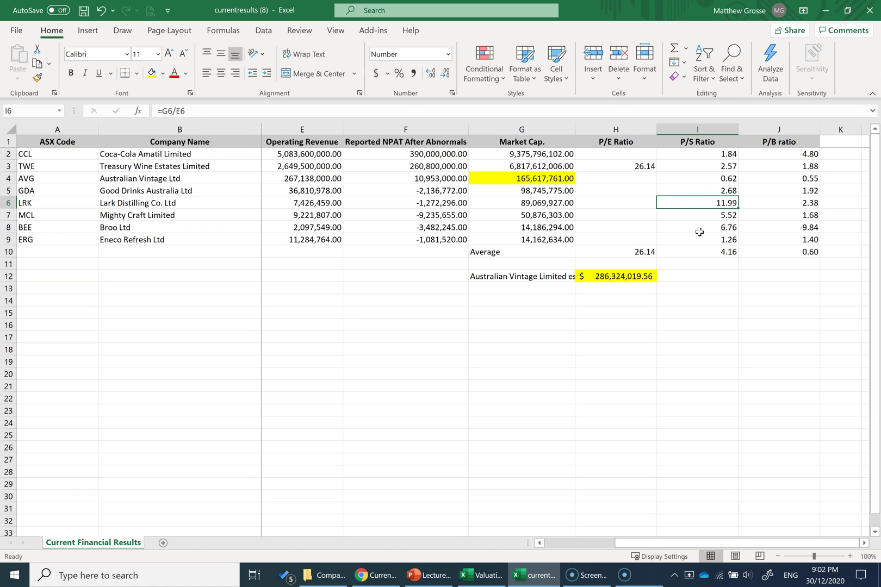
Delete Australian Vintage's own 0.62 P/S ratio in I4 from the average.
left_click(707, 279)
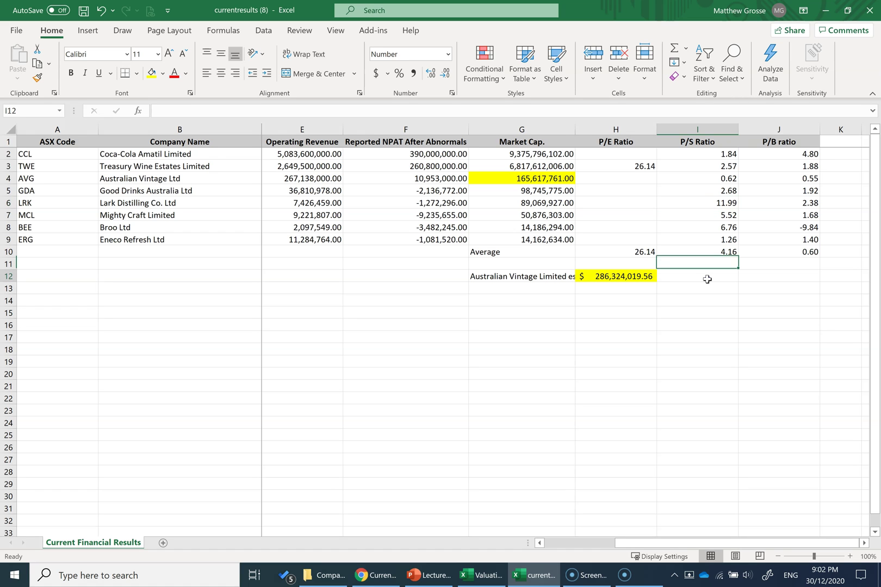
type("=")
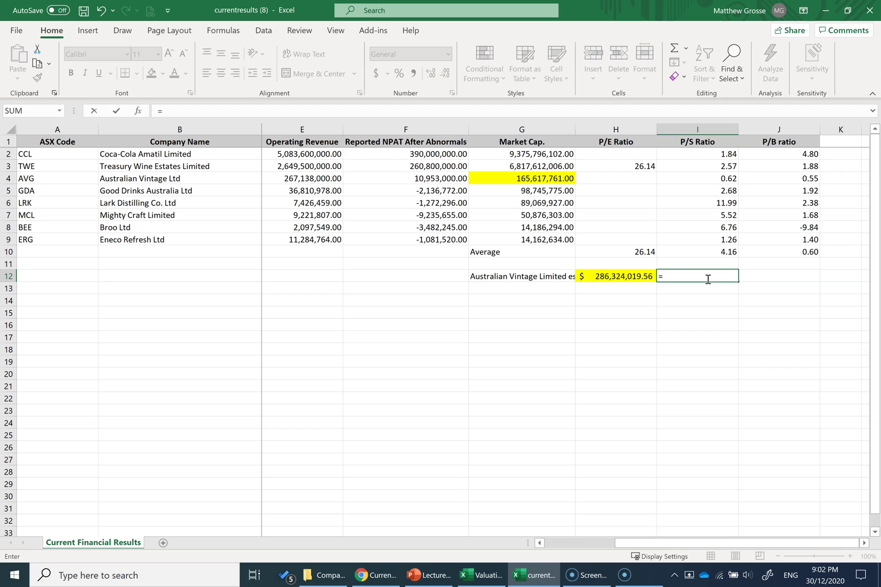
key("Escape")
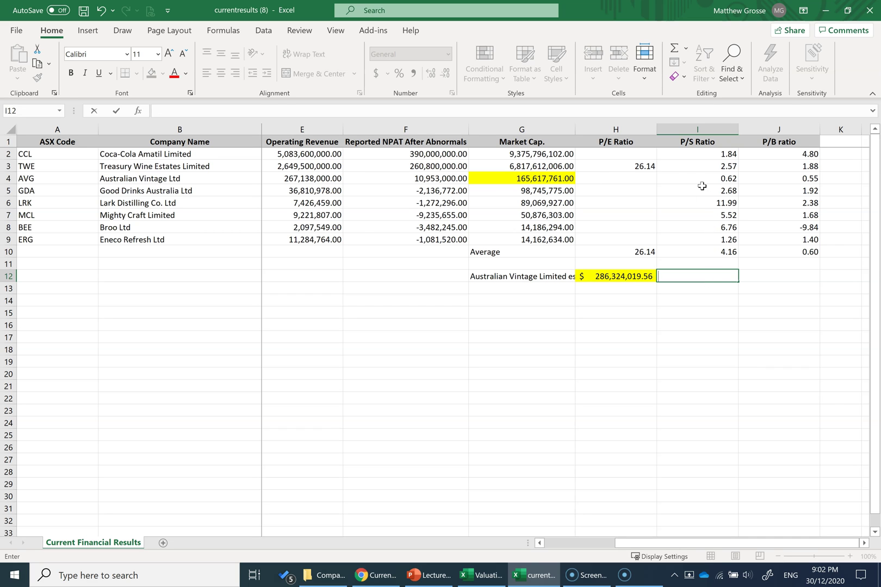
left_click(719, 180)
key("Delete")
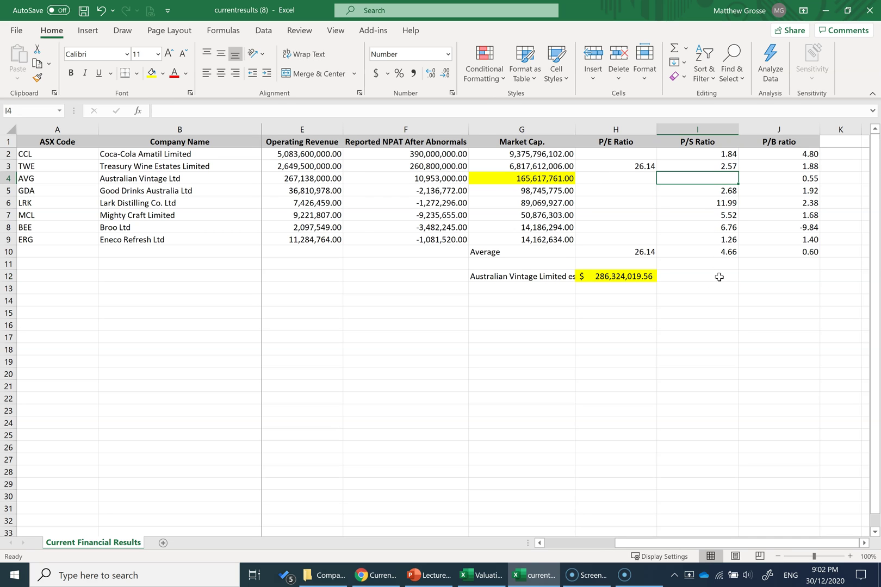
Enter =I10*E4 in I12 in Accounting format, showing $1,245,200,578.70.
left_click(719, 276)
type("=")
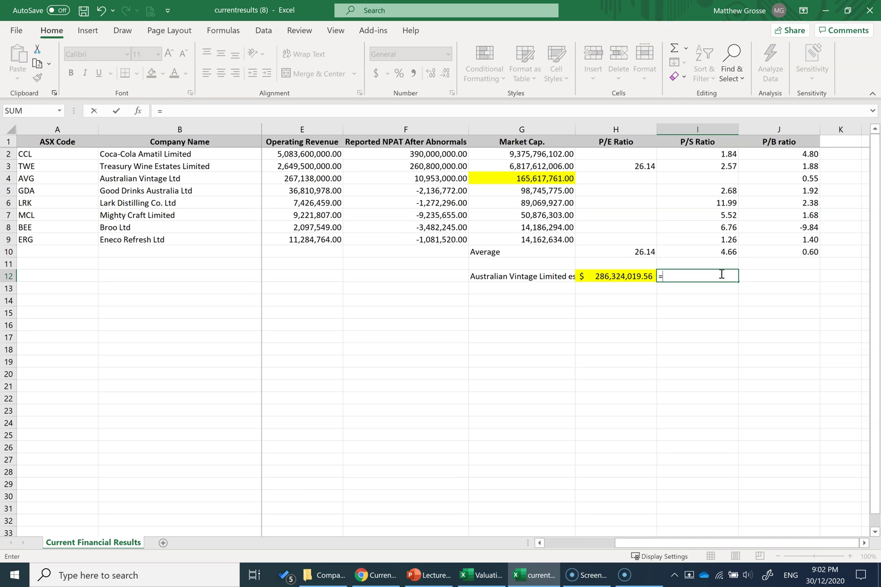
left_click(712, 251)
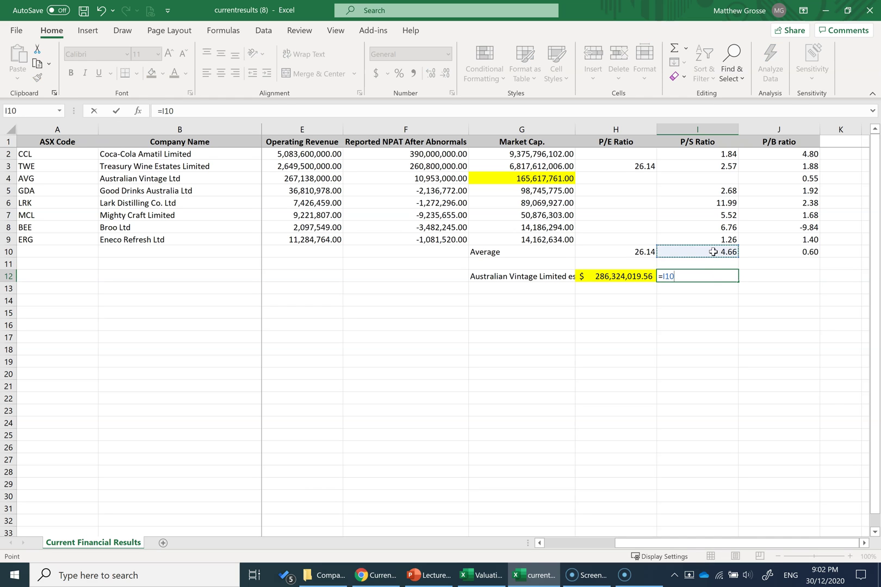
type("*")
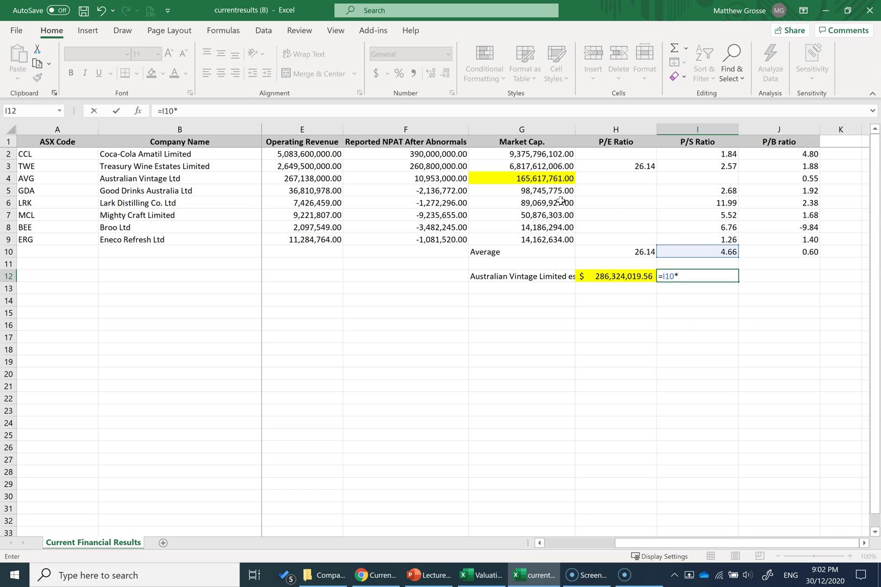
left_click(323, 179)
key("Return")
left_click(377, 74)
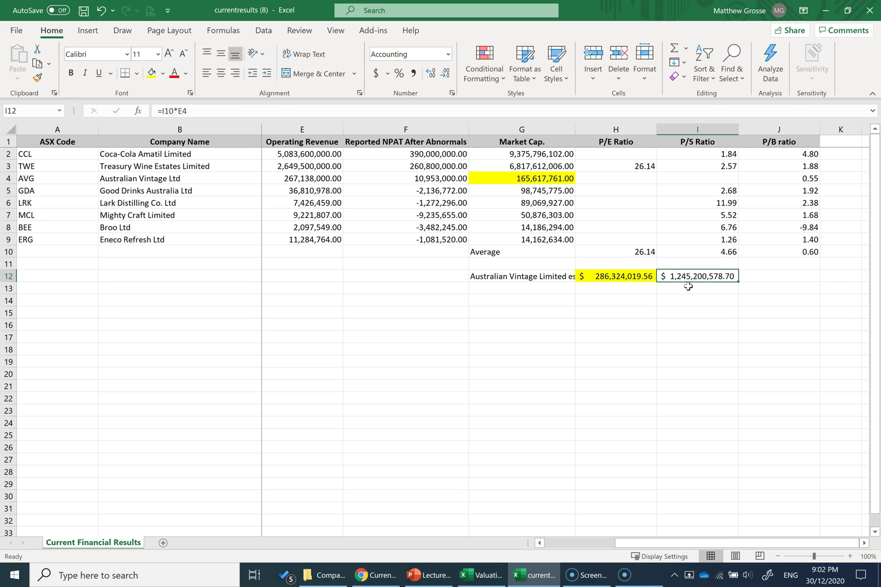
left_click(591, 278)
Enter =J10*D4 in J12 in Accounting format, showing $183,433,280.21.
left_click(751, 277)
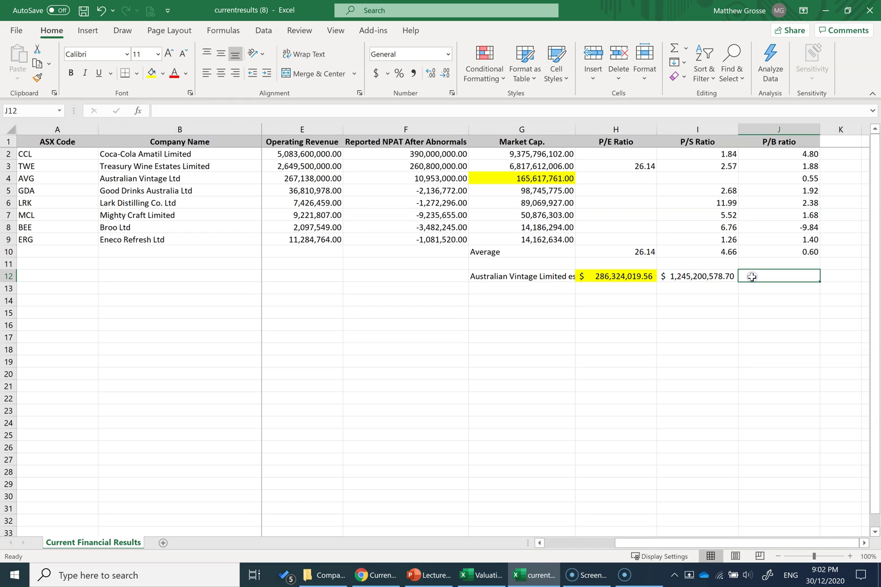
type("=")
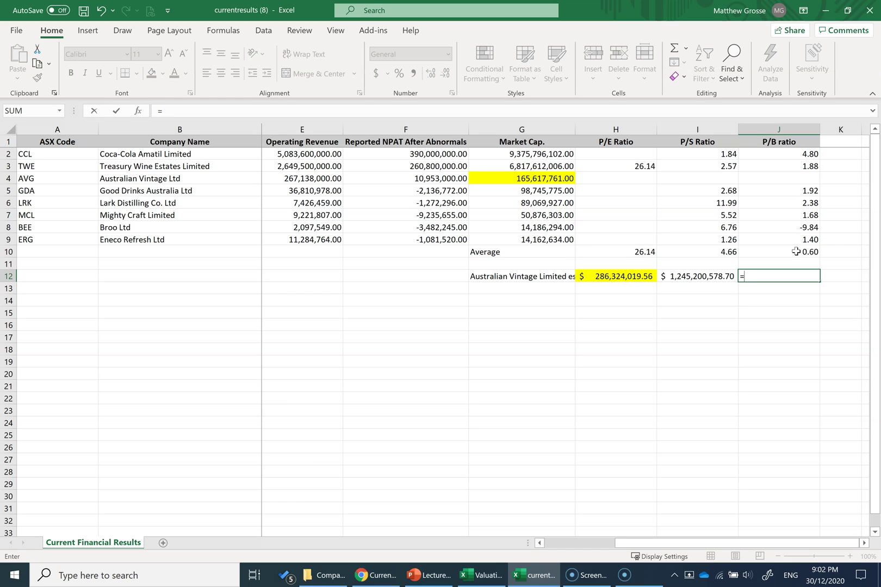
left_click(795, 251)
type("*")
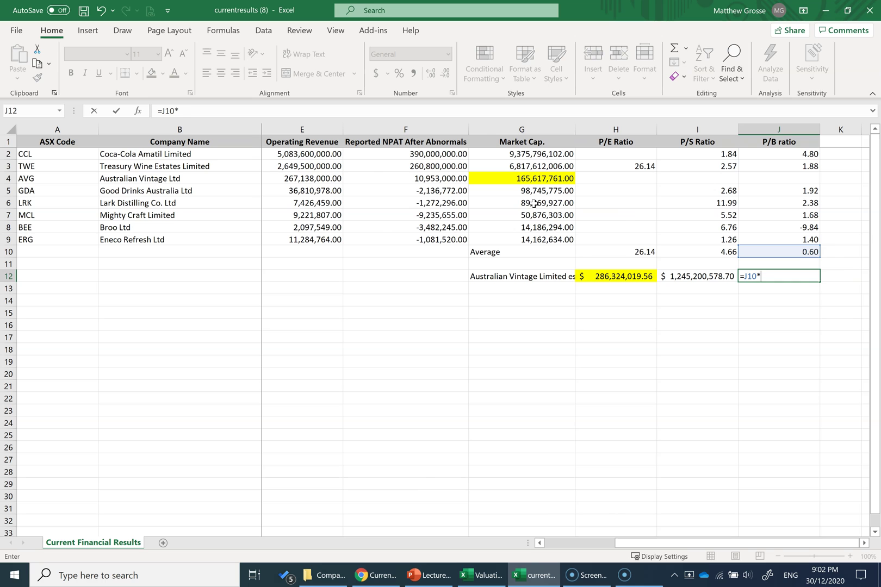
scroll(532, 203, "left", 1)
left_click(279, 179)
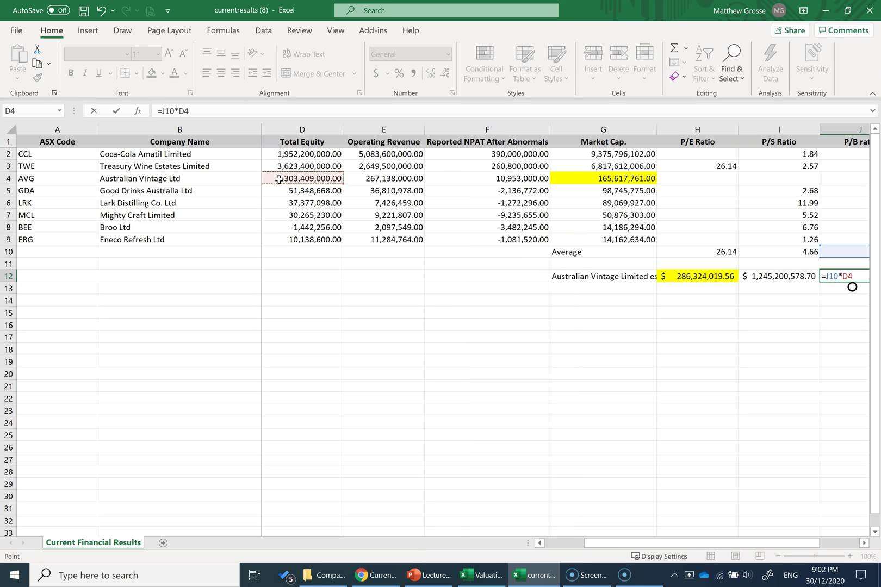
key("Return")
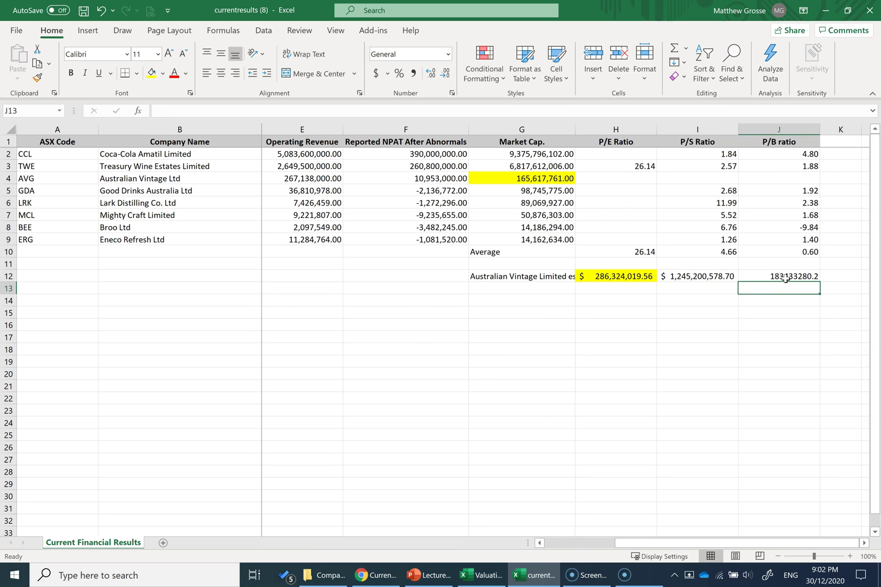
left_click(784, 277)
left_click(376, 73)
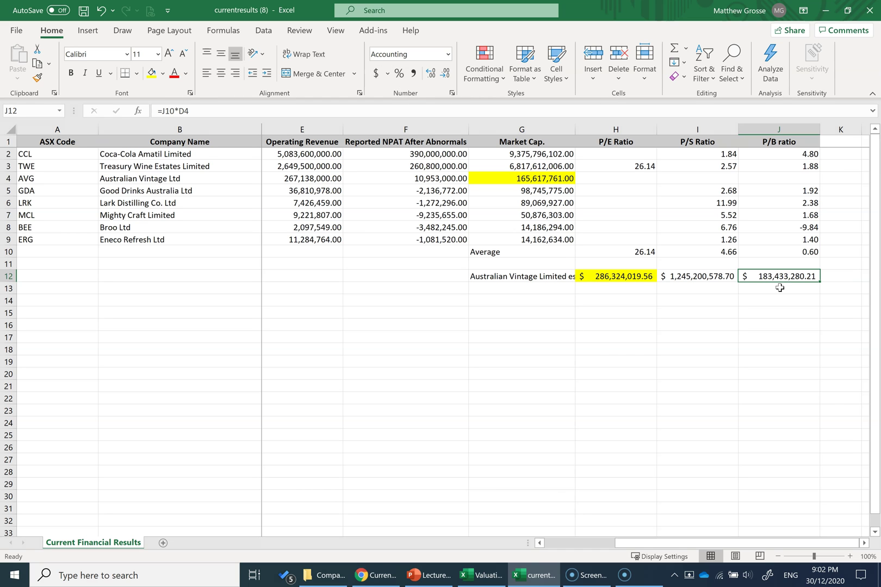
left_click_drag(613, 278, 754, 277)
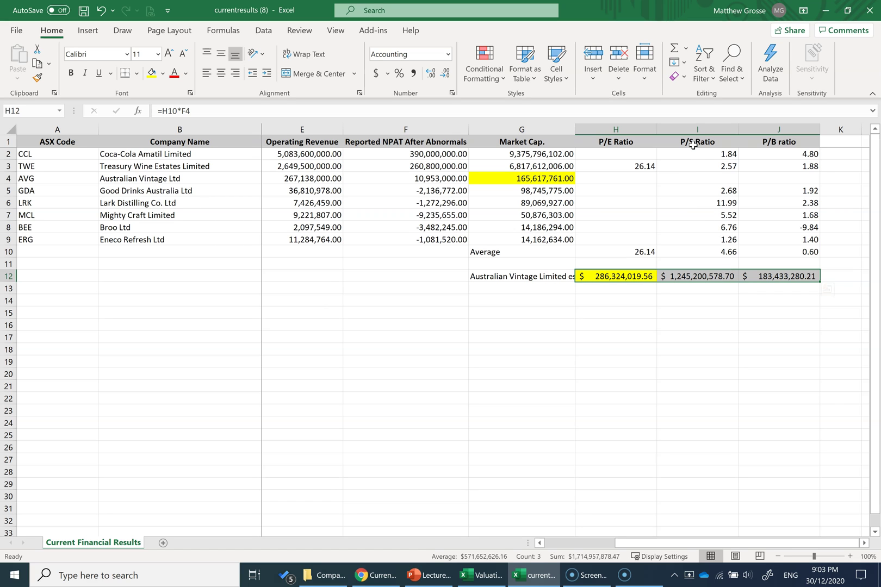
Delete Lark Distilling's 11.99 P/S outlier and the GDA–ERG P/S ratios in I5:I9, making the P/S average 2.21.
left_click(699, 205)
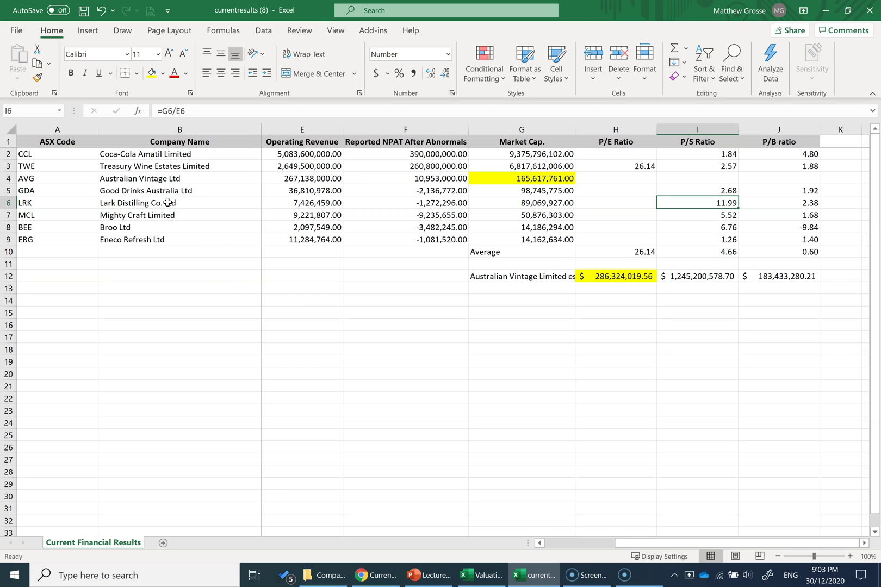
key("Delete")
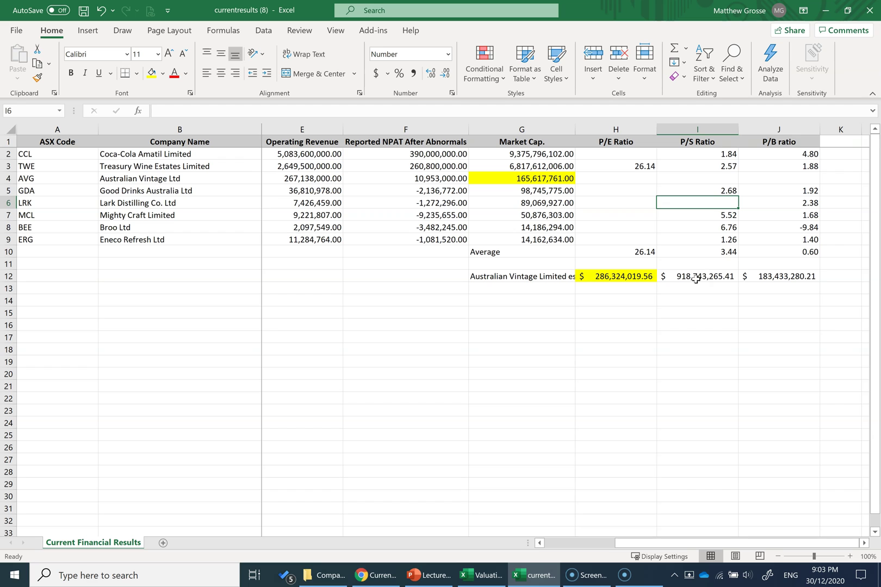
left_click(696, 278)
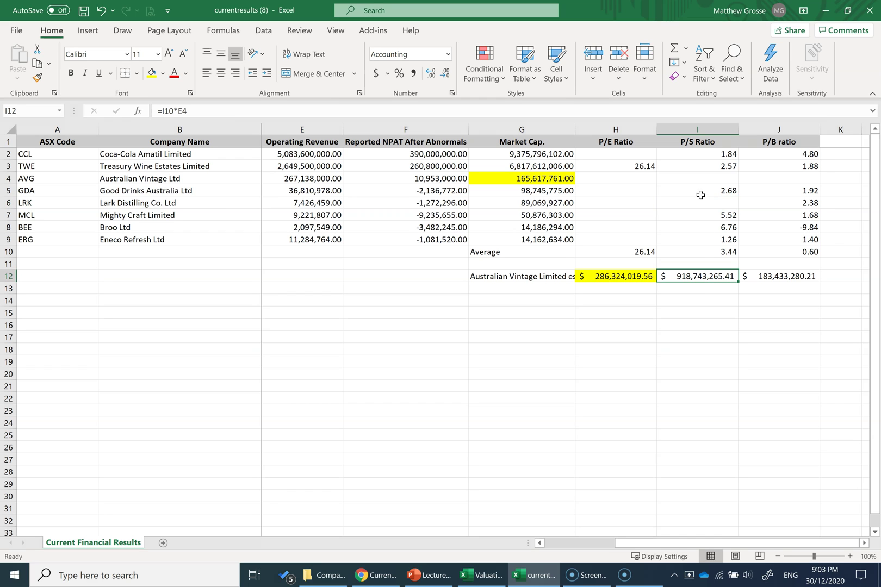
left_click_drag(700, 194, 706, 239)
key("Delete")
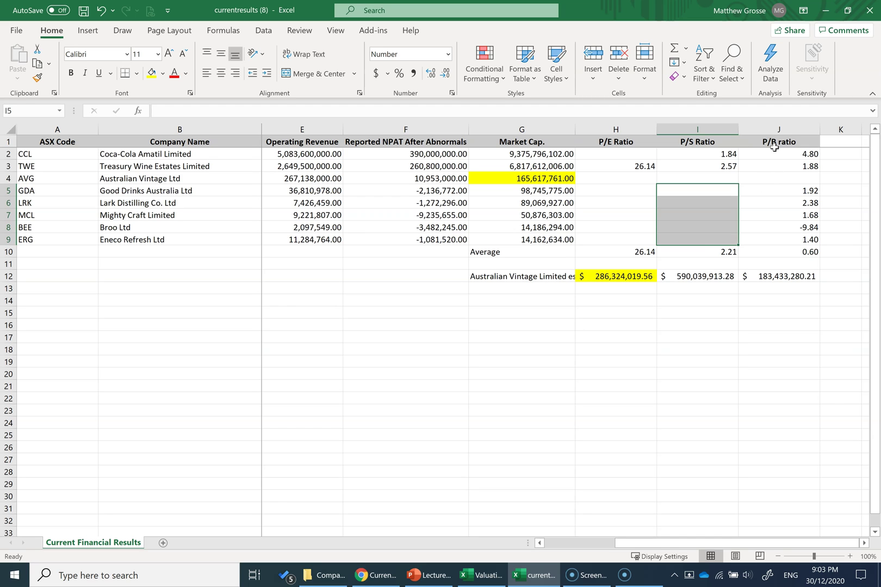
left_click(664, 348)
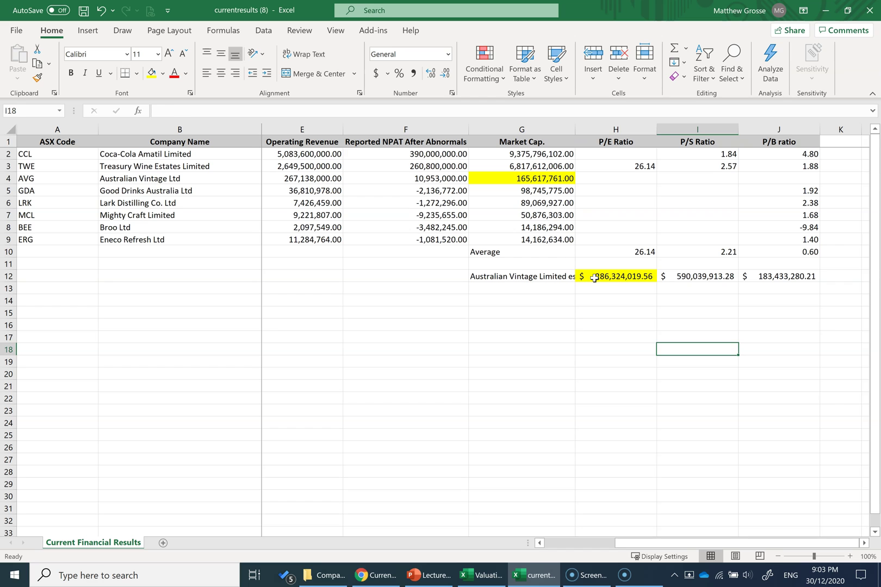
left_click_drag(594, 278, 766, 276)
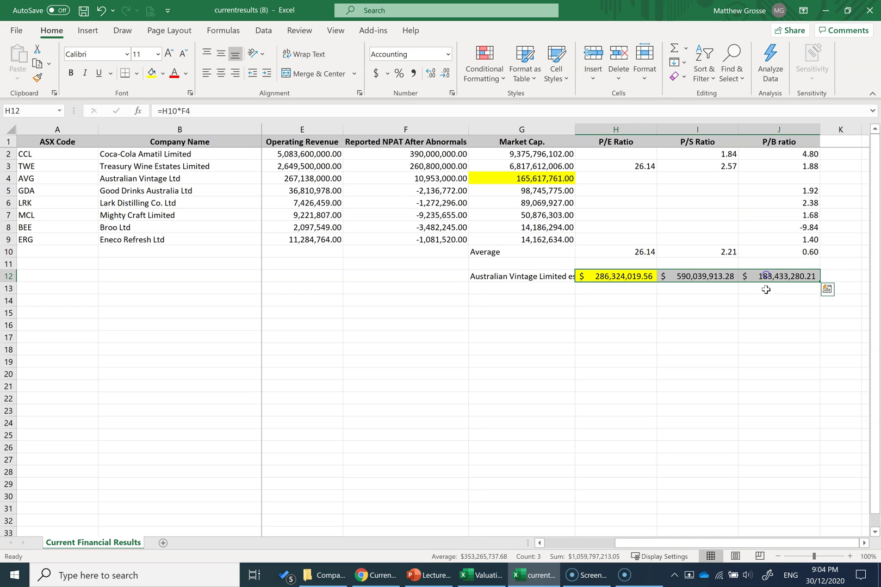
left_click(681, 298)
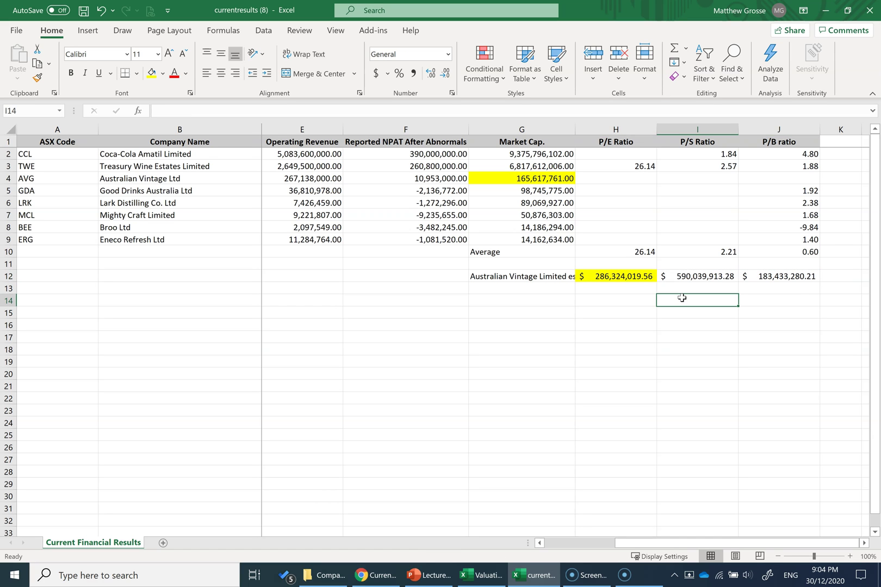